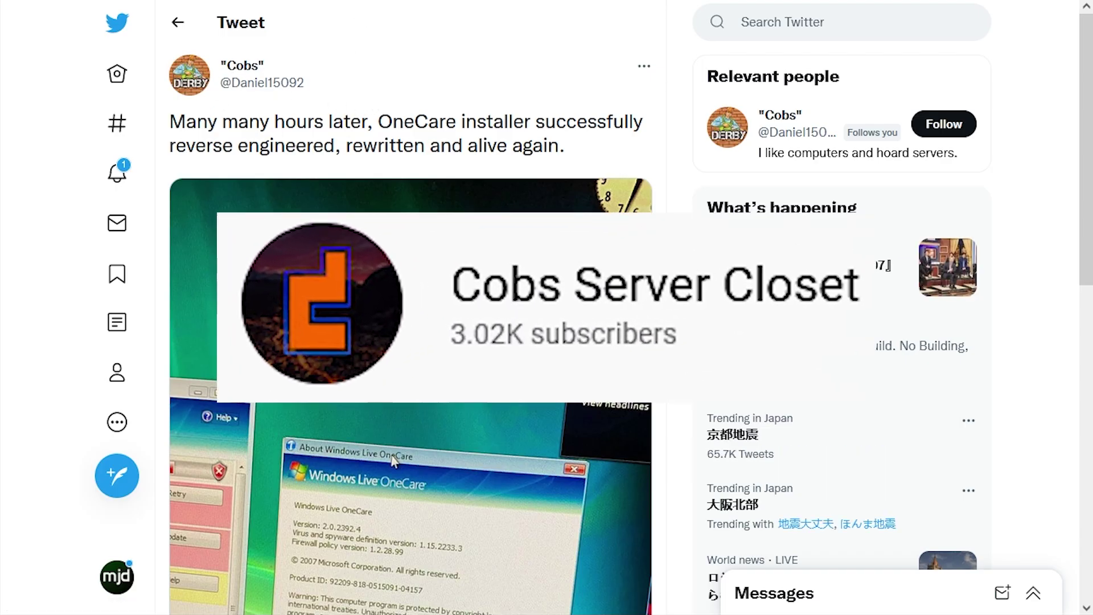
Scroll through the tweet to view its photo of the Windows Live OneCare About dialog.
scroll(512, 117, "down", 5)
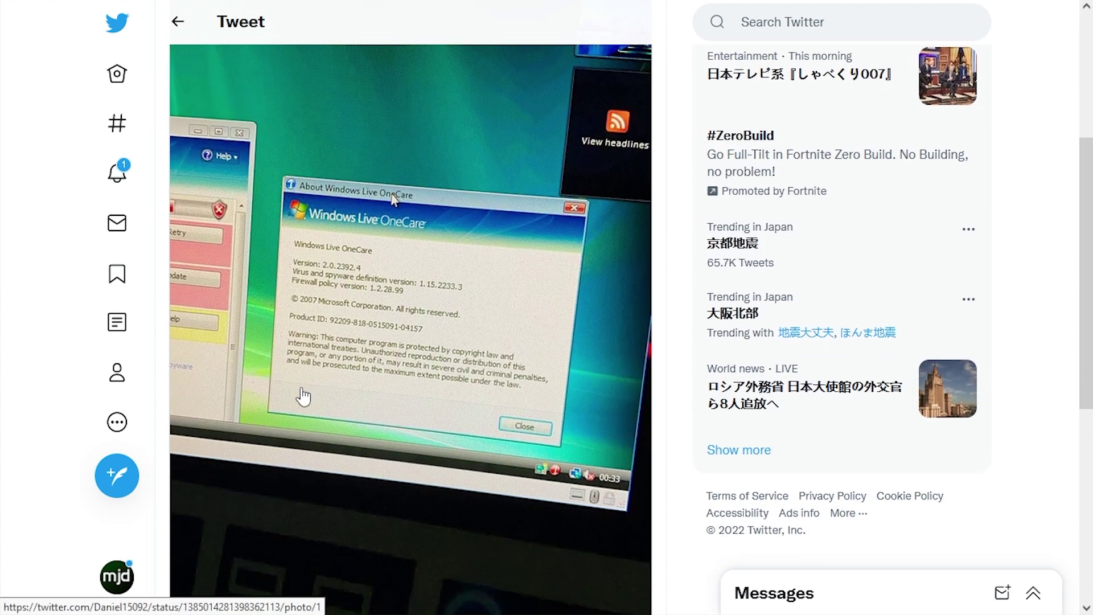
scroll(484, 370, "up", 5)
scroll(527, 415, "down", 4)
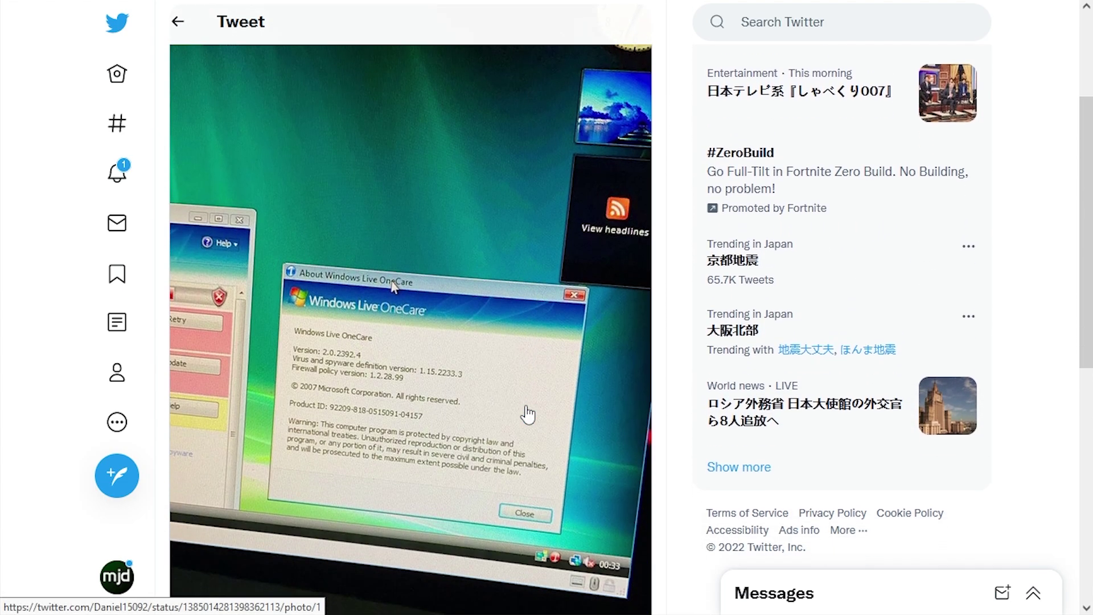
scroll(491, 413, "down", 2)
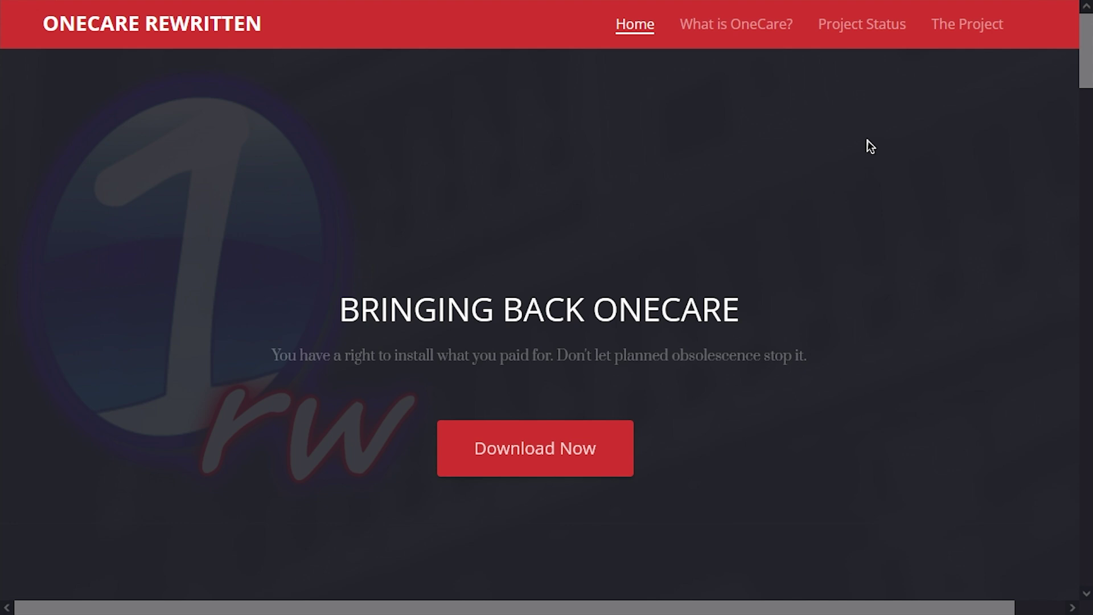
Browse The Project and Project Status sections for system requirements and functional and non-functional features.
left_click_drag(1087, 65, 1066, 422)
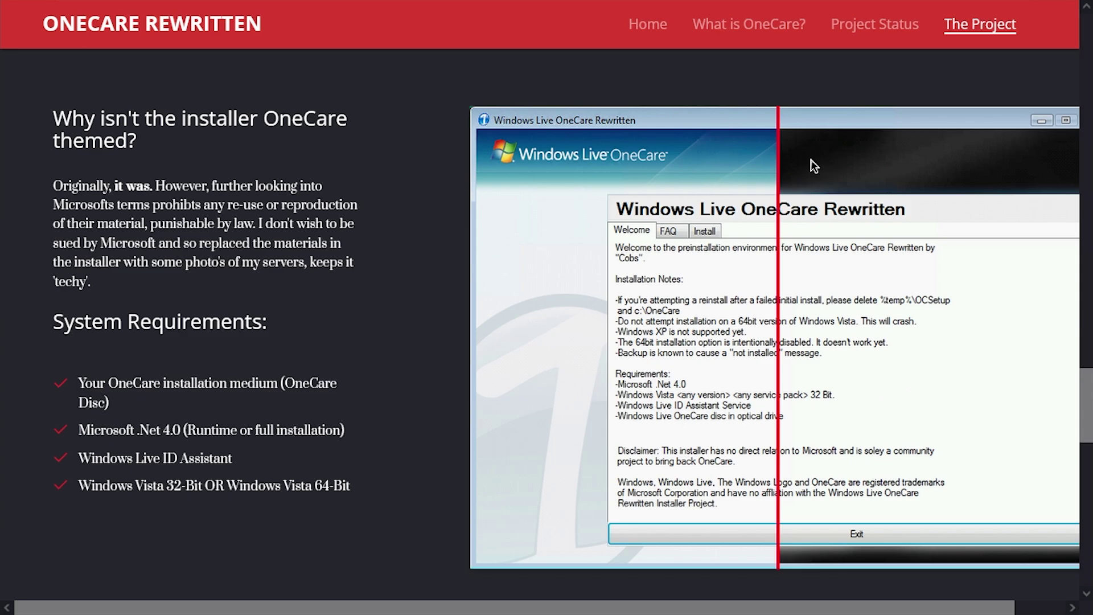
scroll(892, 244, "down", 10)
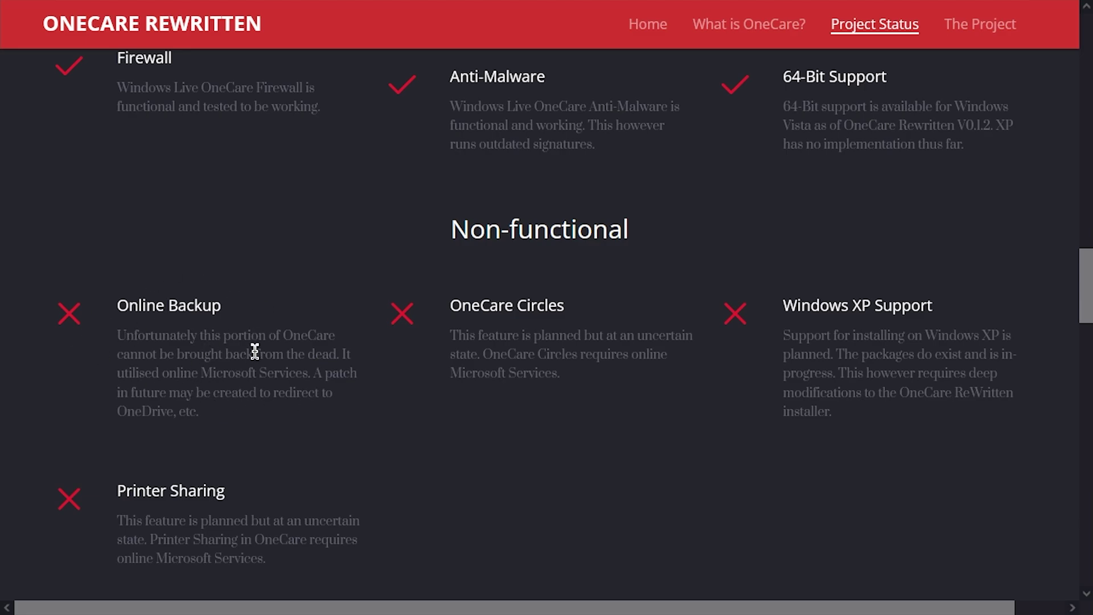
scroll(254, 352, "down", 2)
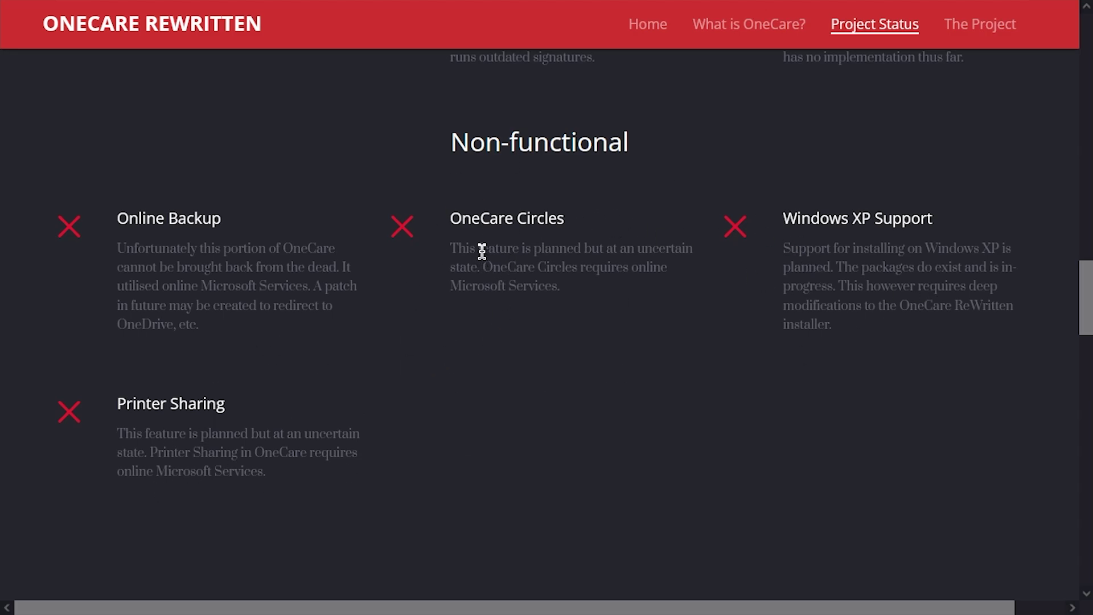
left_click(532, 249)
left_click_drag(1085, 298, 1055, 109)
scroll(891, 248, "down", 15)
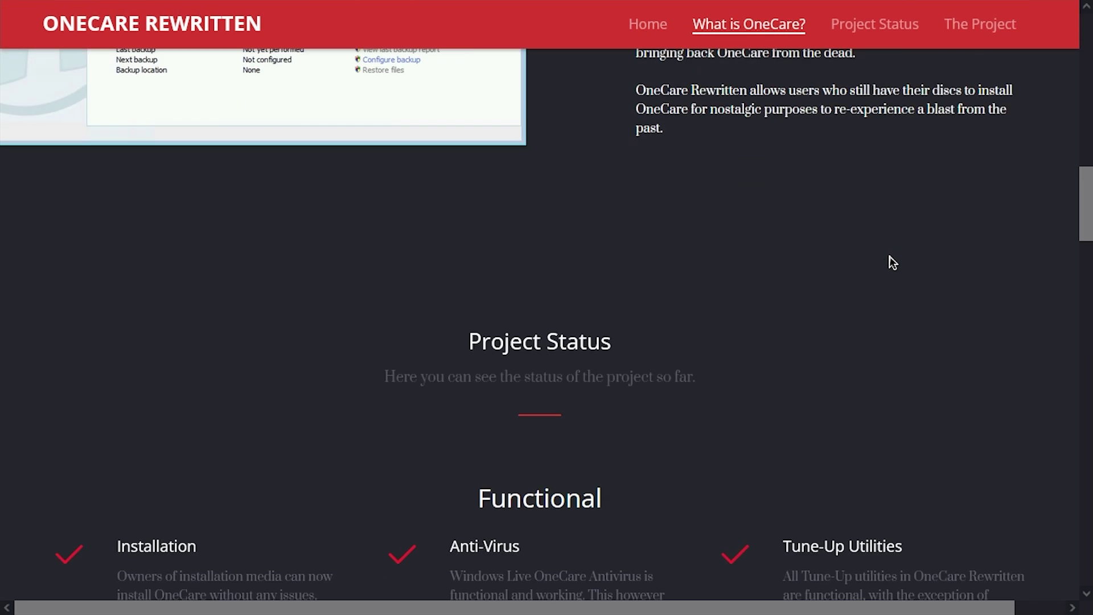
scroll(896, 294, "up", 3)
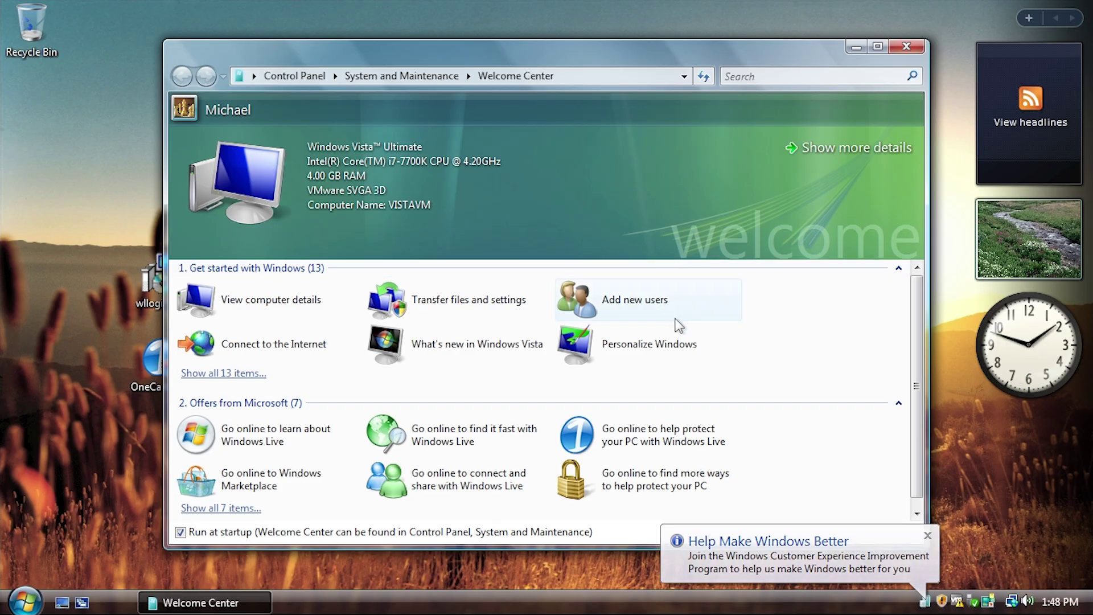
Close the Welcome Center, move the .NET 4.0 and wllogin_64 installers up, and run wllogin_64.
left_click(909, 48)
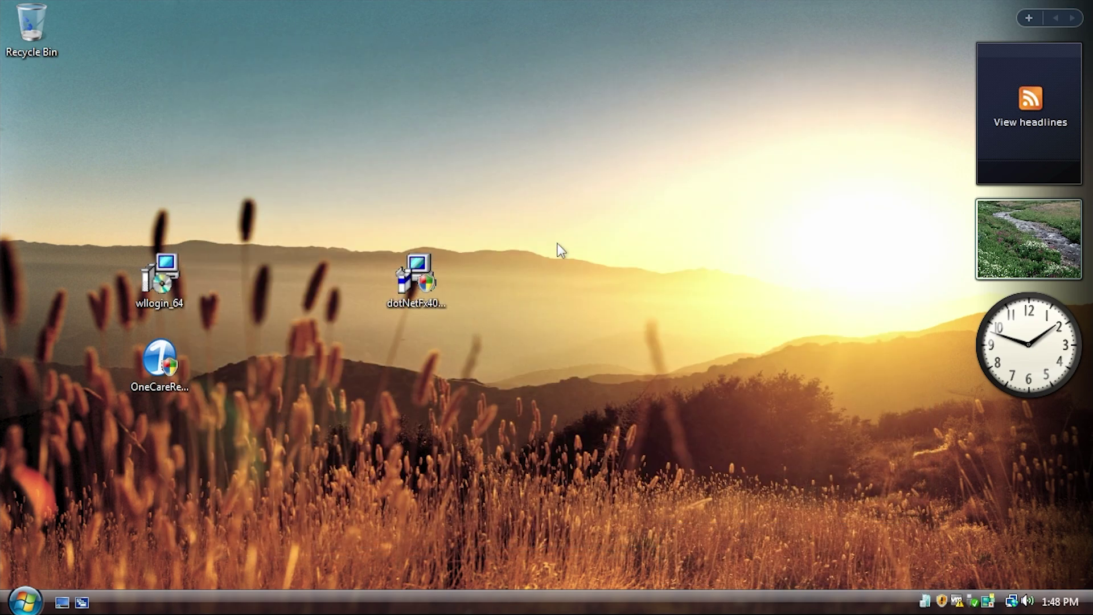
left_click_drag(433, 264, 686, 114)
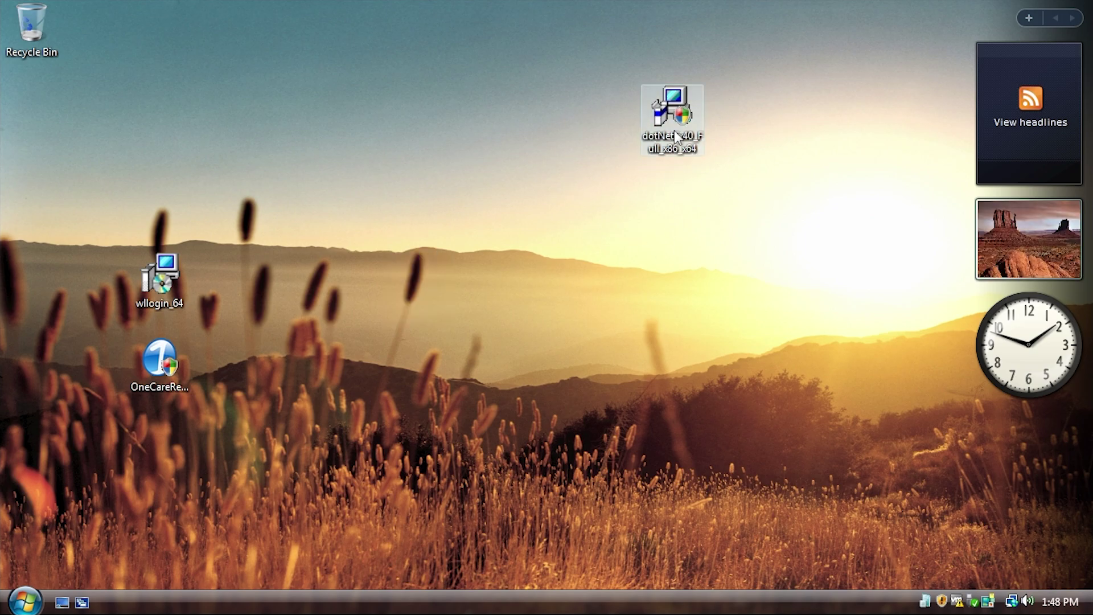
left_click_drag(170, 293, 365, 137)
double_click(363, 113)
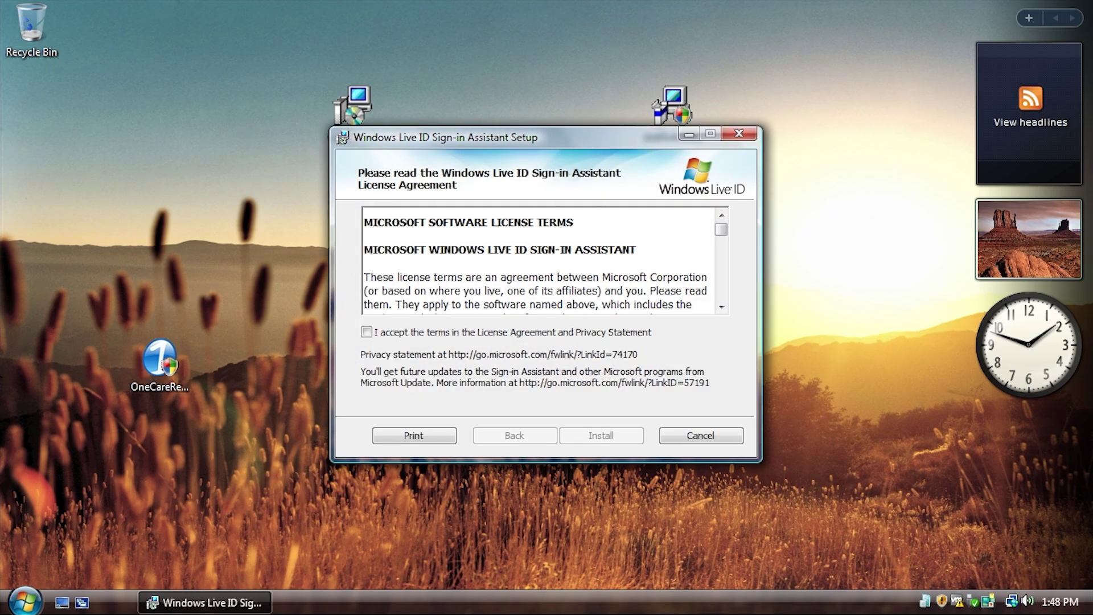
left_click_drag(548, 139, 537, 168)
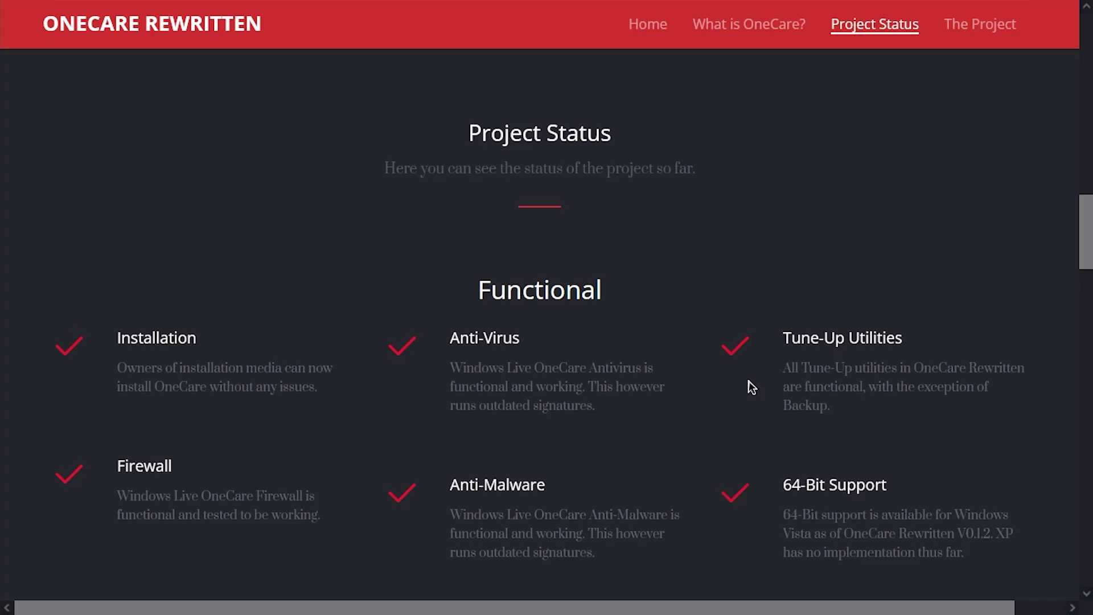
Scroll to the top of the OneCare Rewritten site and open the Download Now page.
scroll(749, 381, "up", 7)
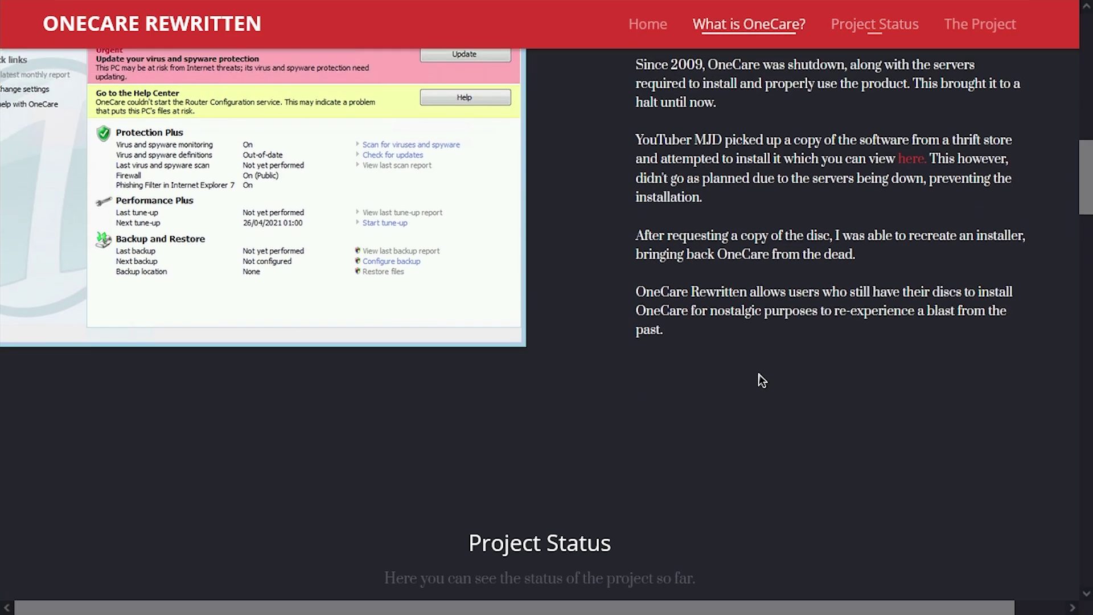
scroll(759, 374, "down", 14)
scroll(757, 381, "down", 10)
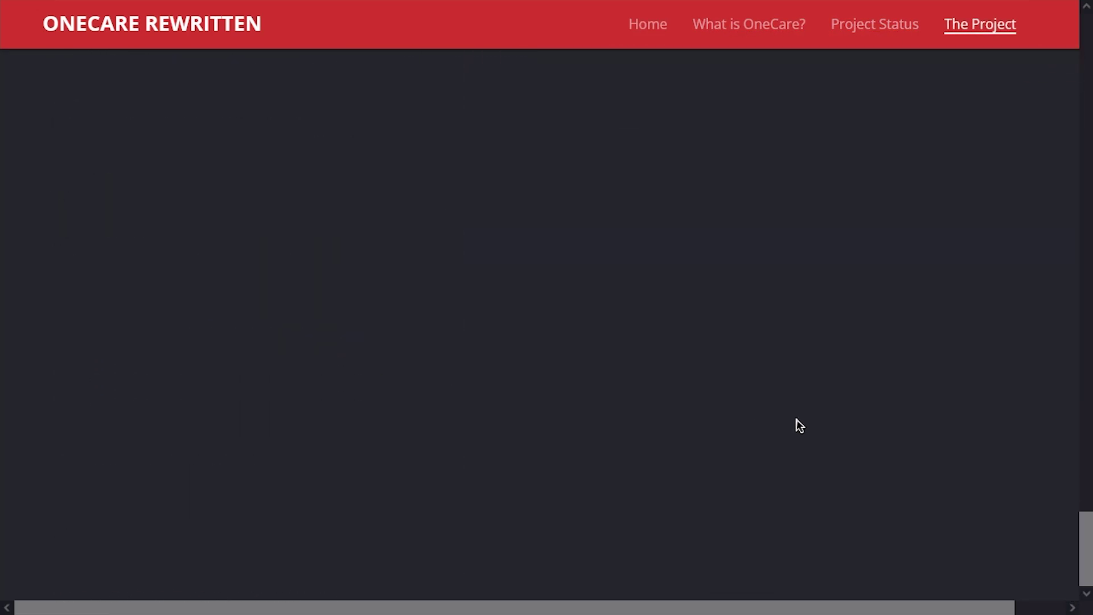
left_click_drag(1083, 537, 1084, 51)
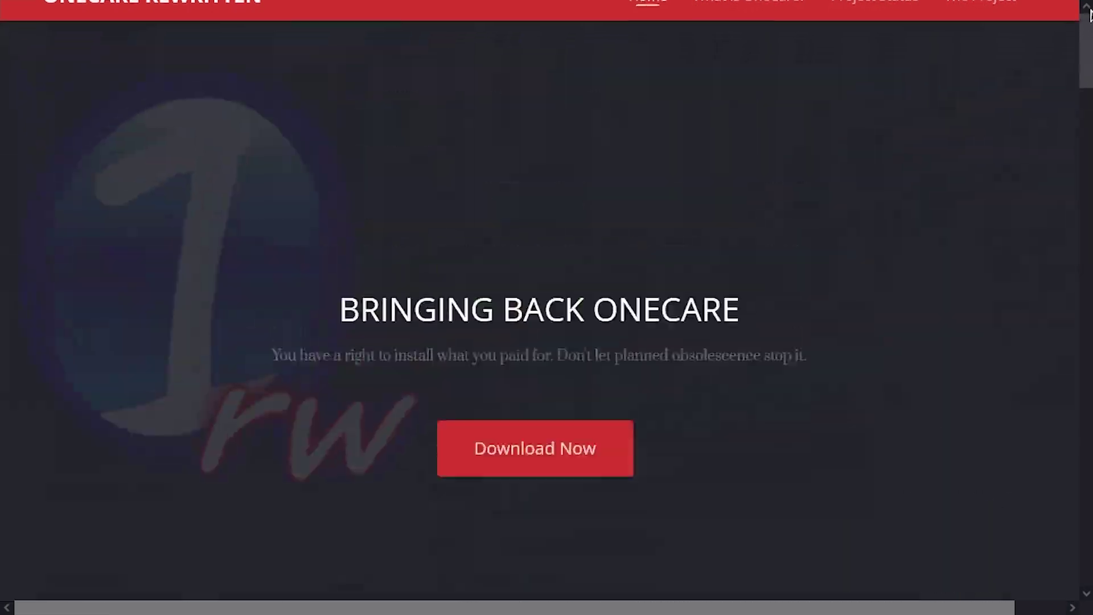
left_click(582, 466)
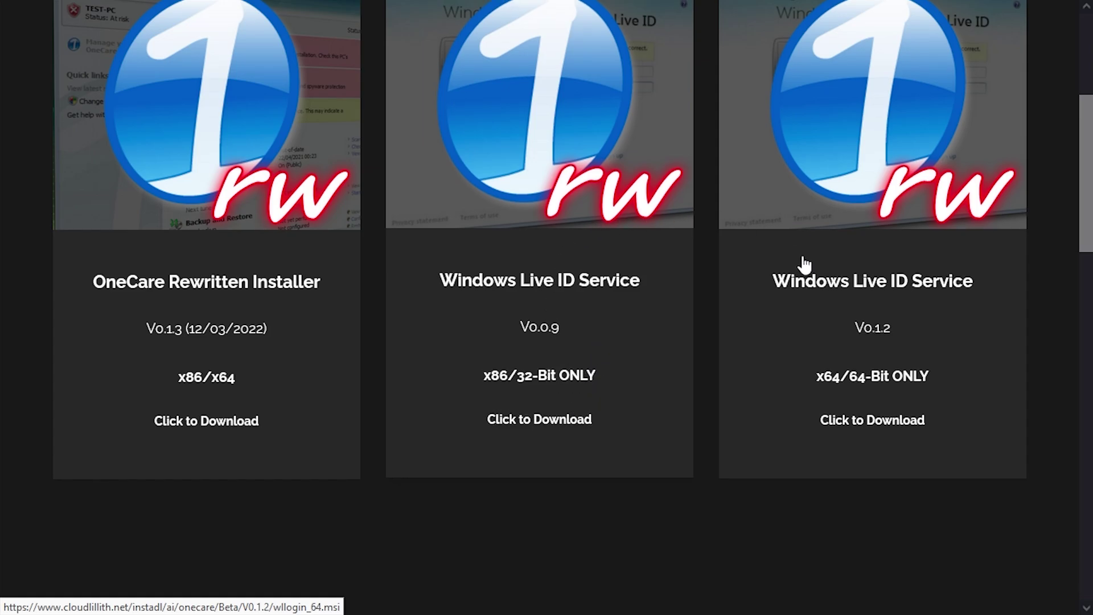
scroll(766, 375, "up", 1)
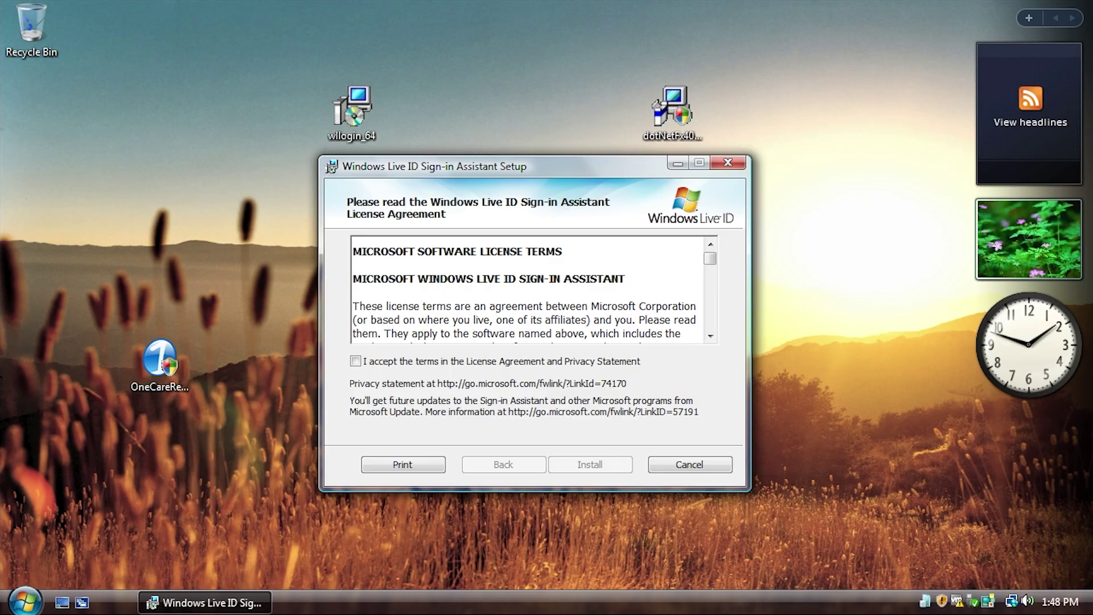
Accept the license terms and complete the Windows Live ID Sign-in Assistant installation.
left_click(391, 361)
left_click(575, 464)
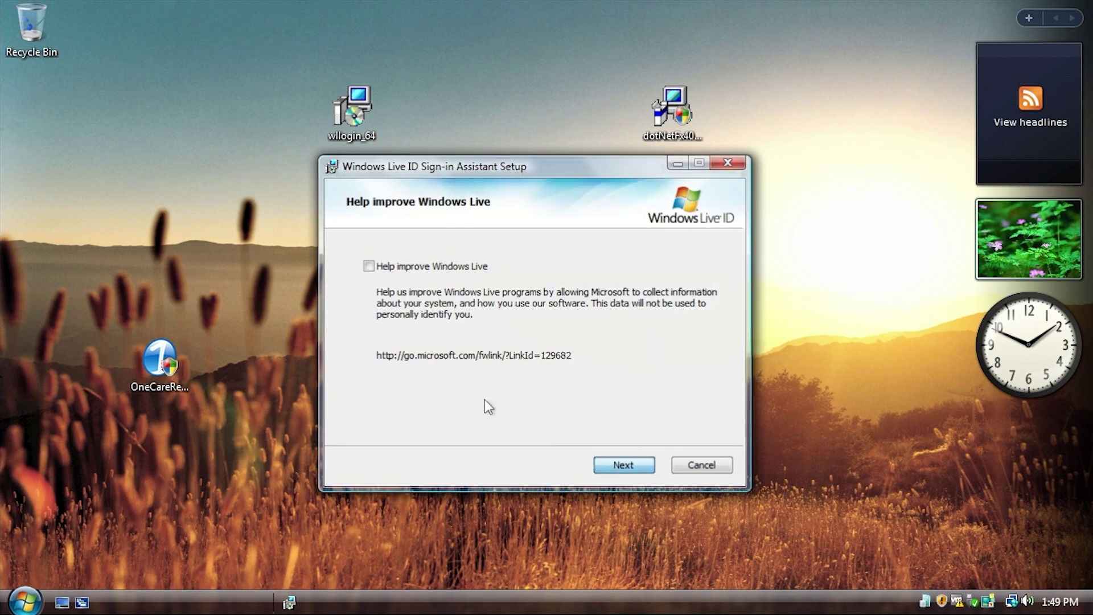
left_click(624, 464)
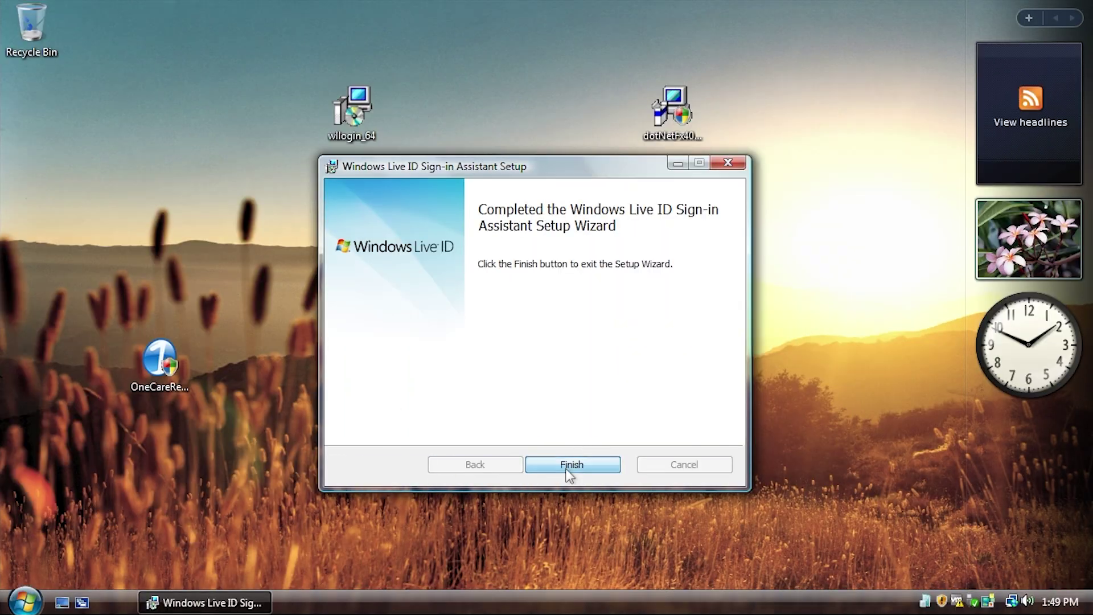
left_click(566, 465)
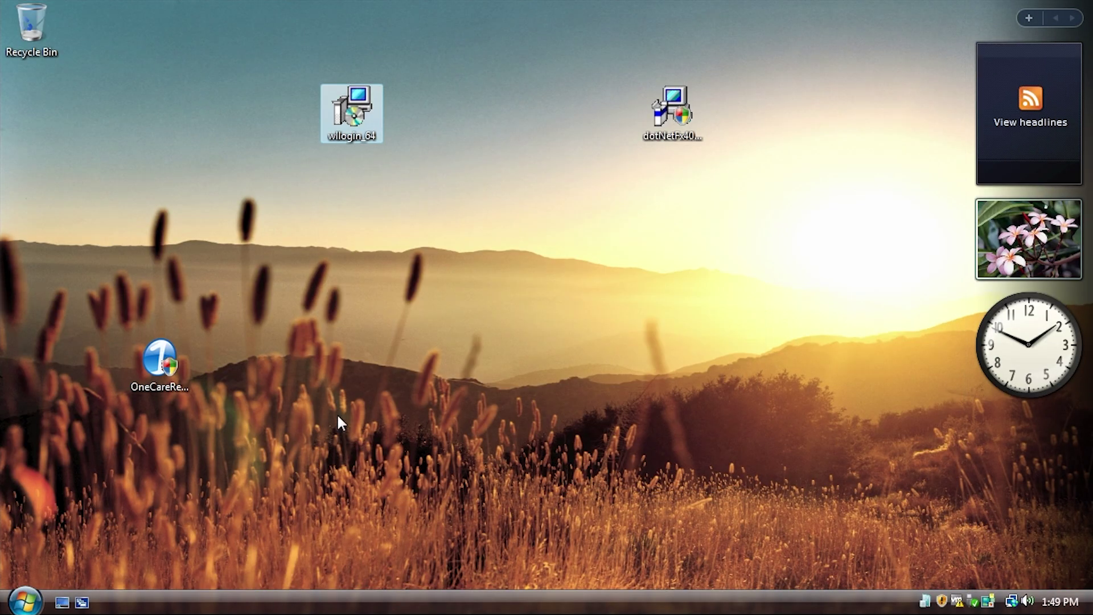
Run OneCareRewritten as administrator and start Install Now from its Install tab.
left_click_drag(166, 371, 487, 286)
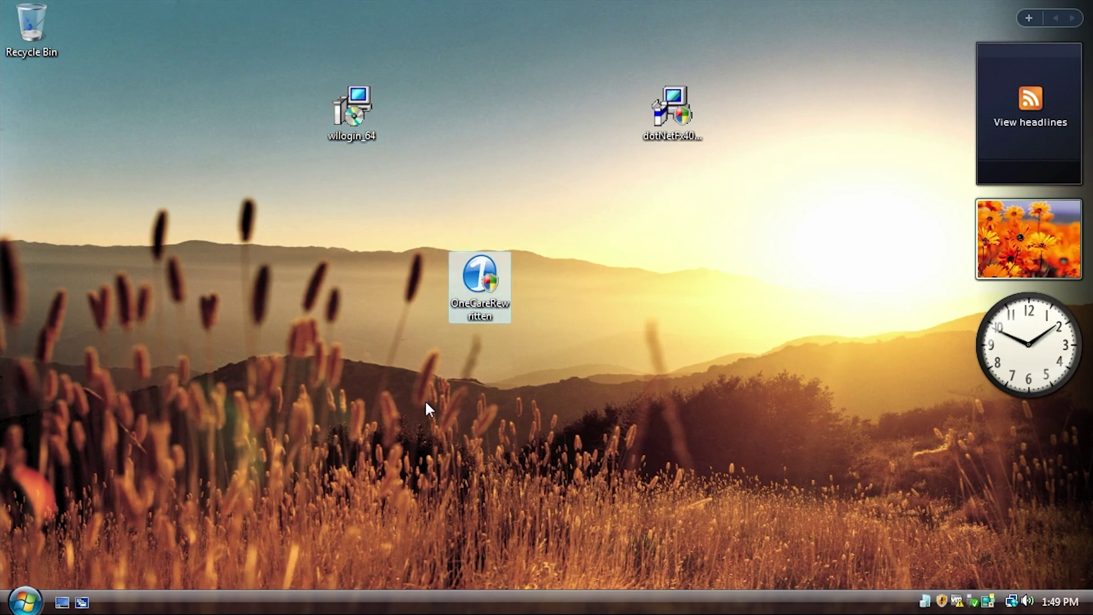
double_click(484, 280)
left_click(480, 323)
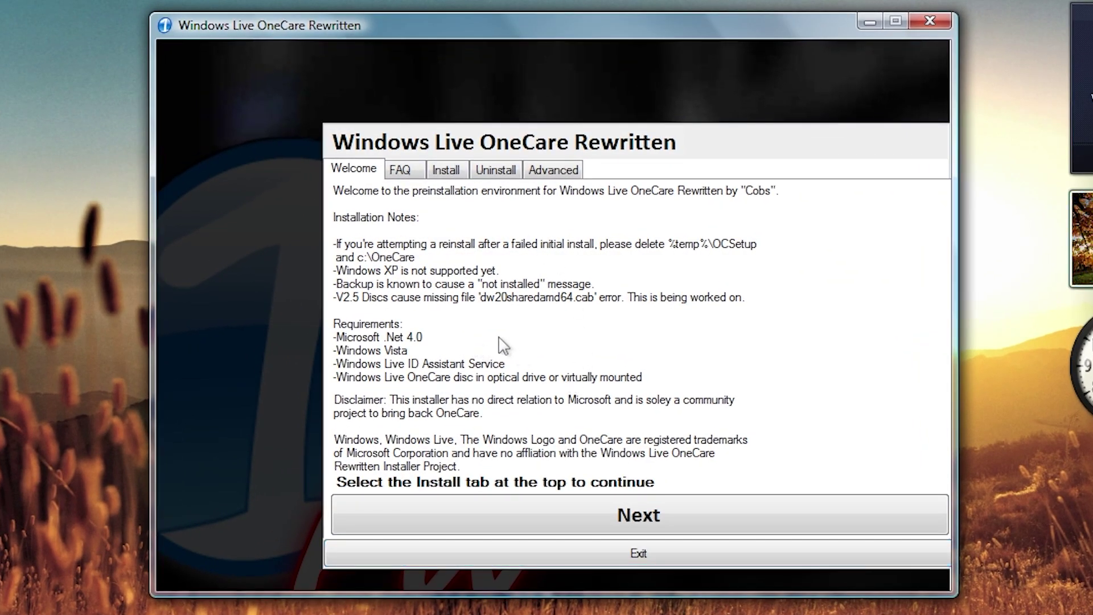
left_click(402, 172)
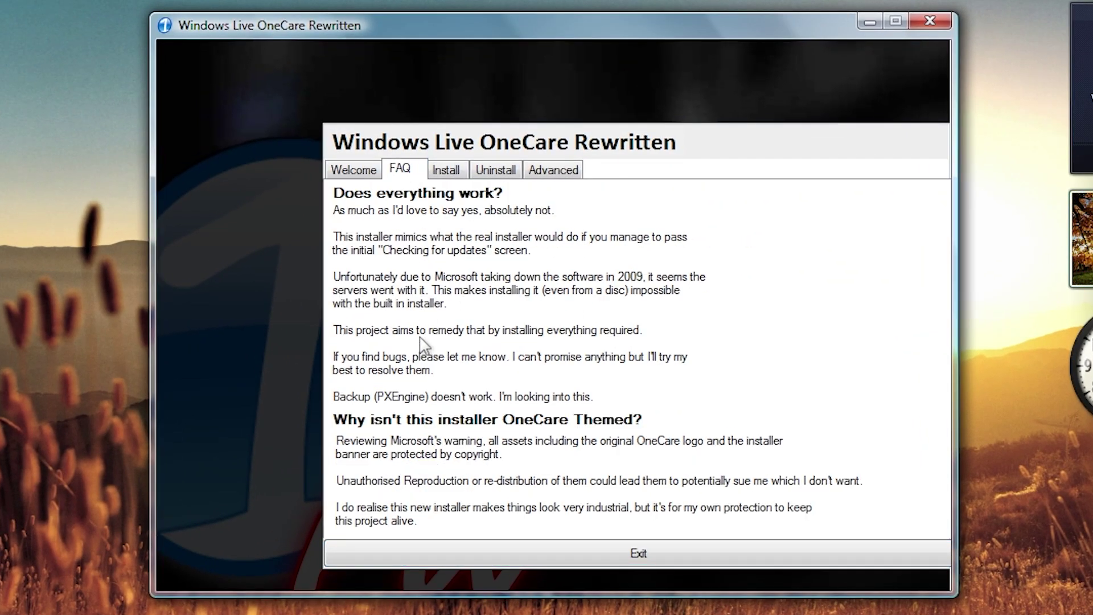
left_click(445, 177)
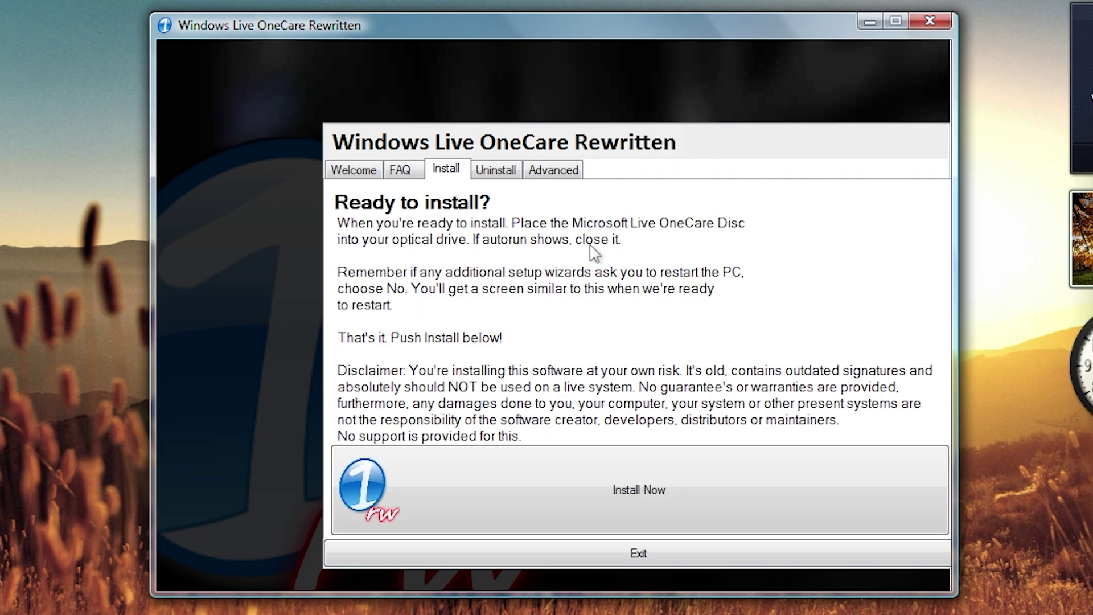
left_click(576, 501)
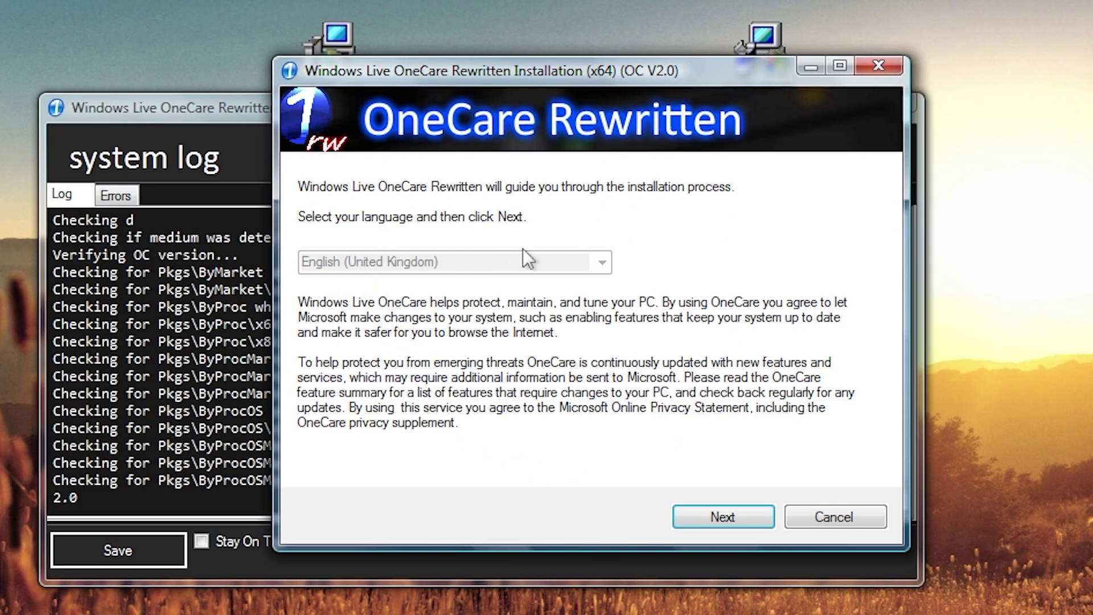
Keep English (United Kingdom), accept the Microsoft terms of use, and begin installing OneCare.
left_click(737, 520)
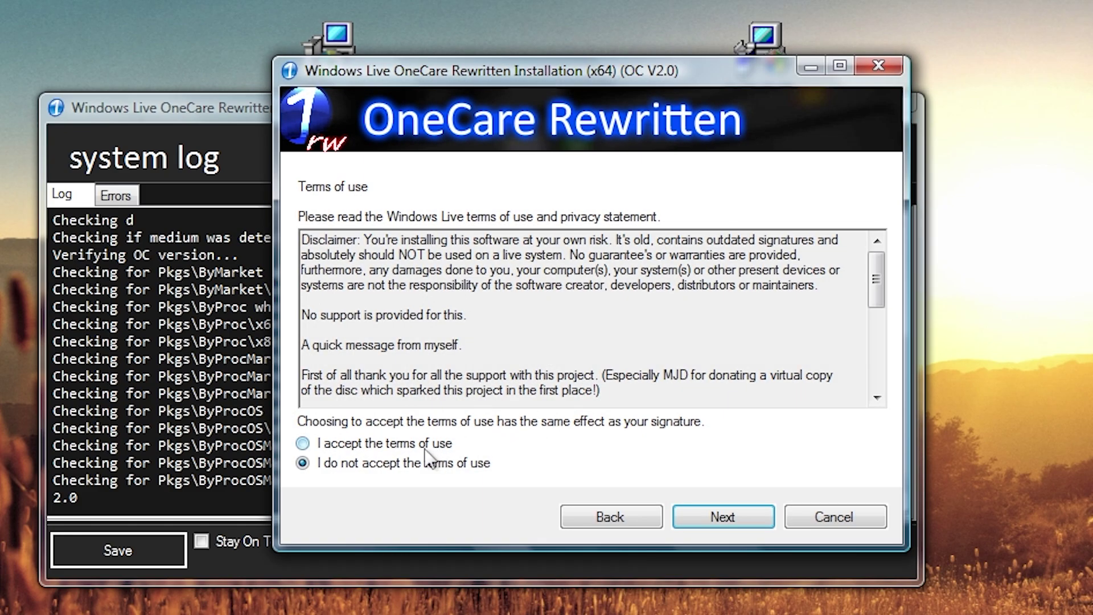
left_click(385, 446)
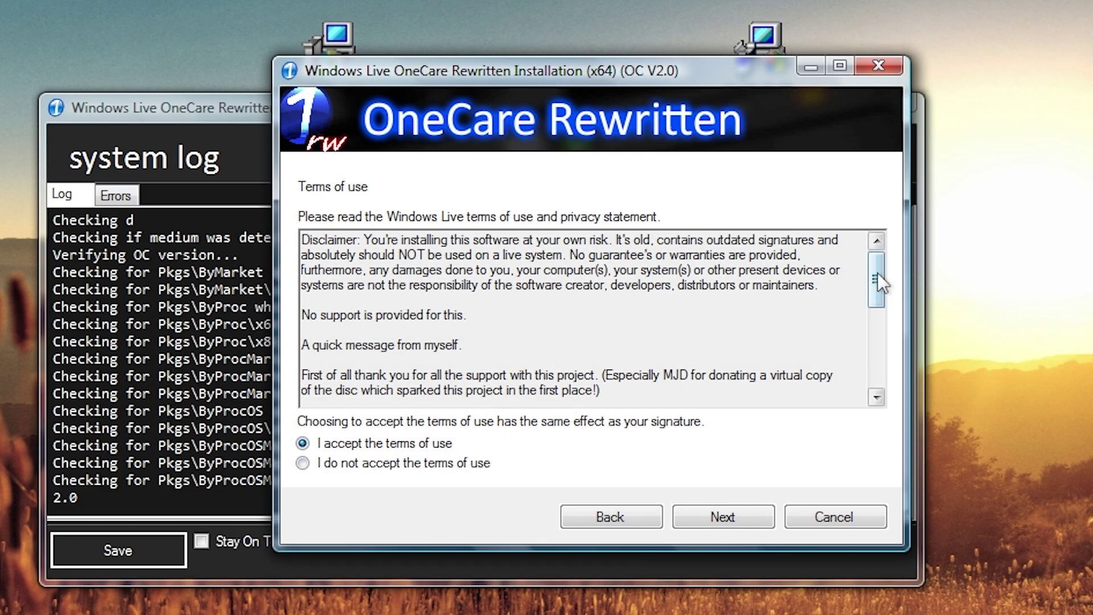
left_click_drag(877, 274, 866, 358)
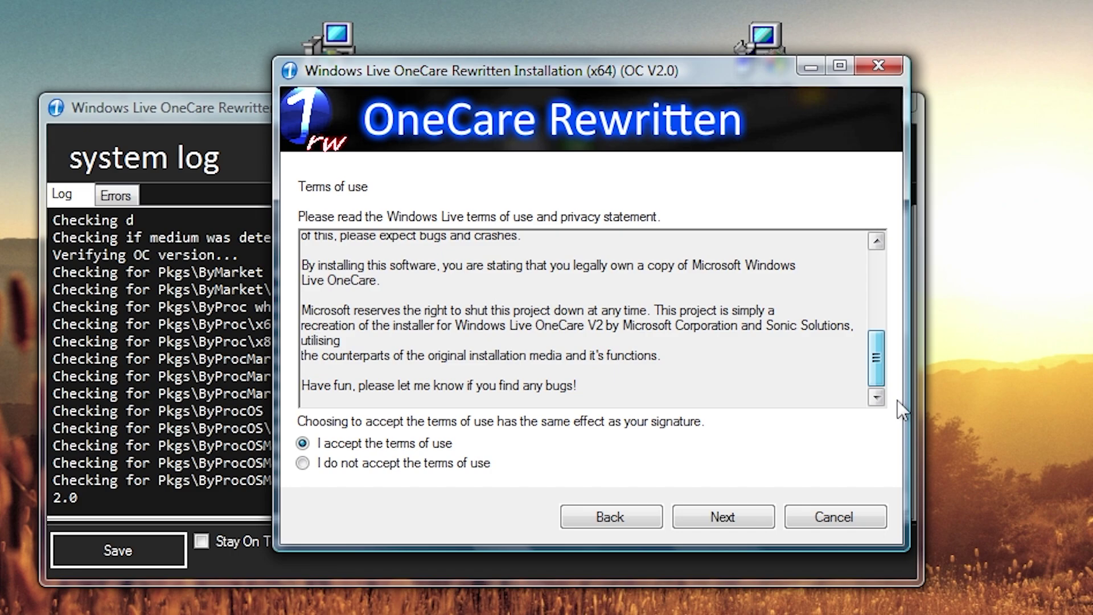
scroll(892, 317, "up", 6)
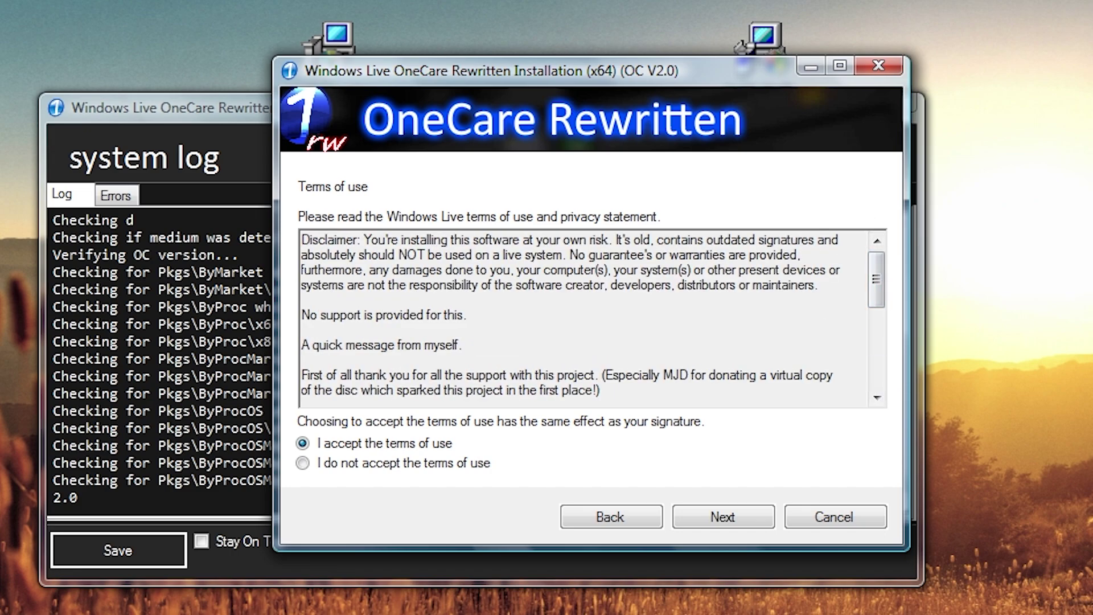
left_click(732, 523)
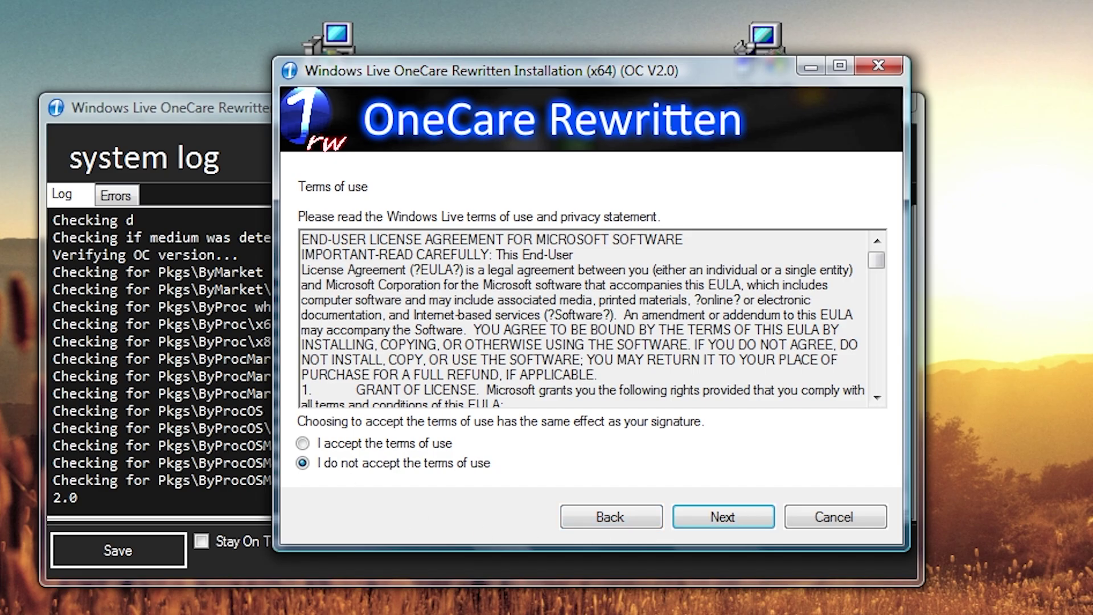
left_click(358, 442)
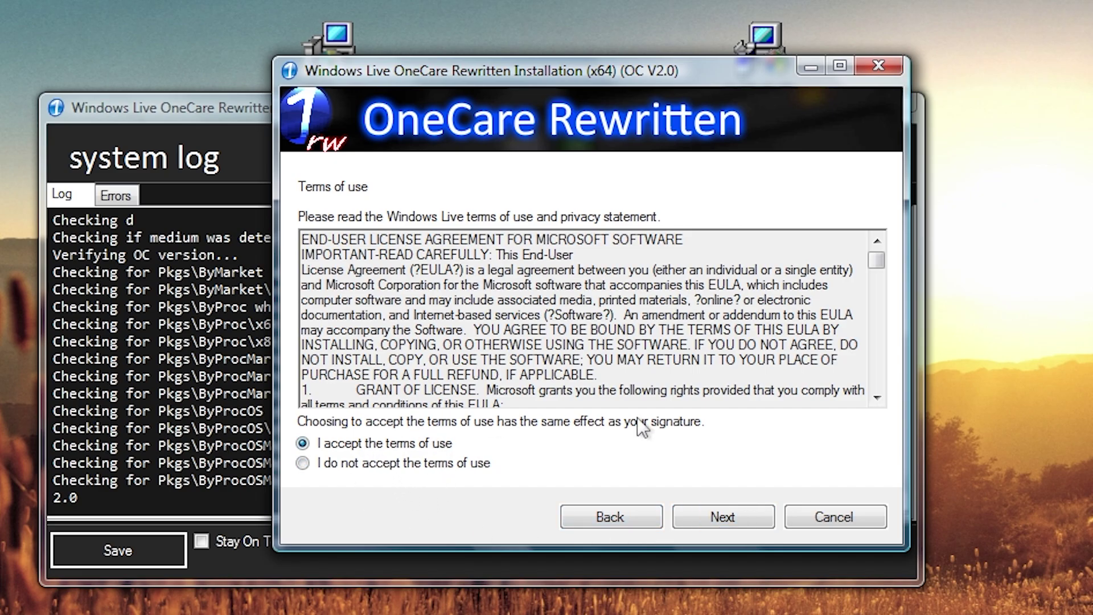
left_click(712, 518)
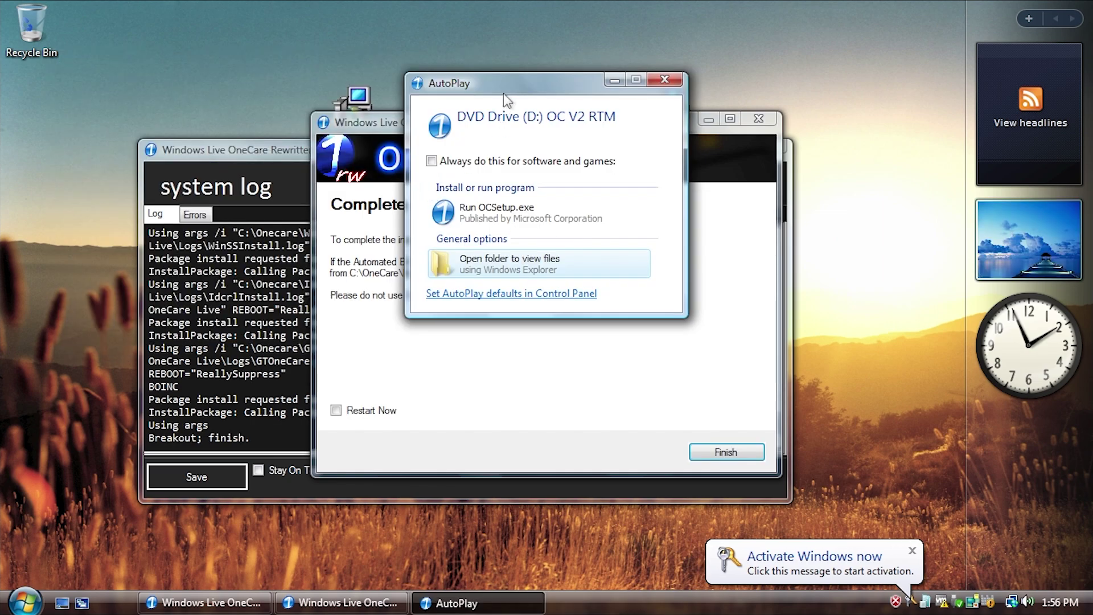
Move the AutoPlay prompt aside, choose Restart Now, and finish the installer.
left_click_drag(527, 87, 497, 118)
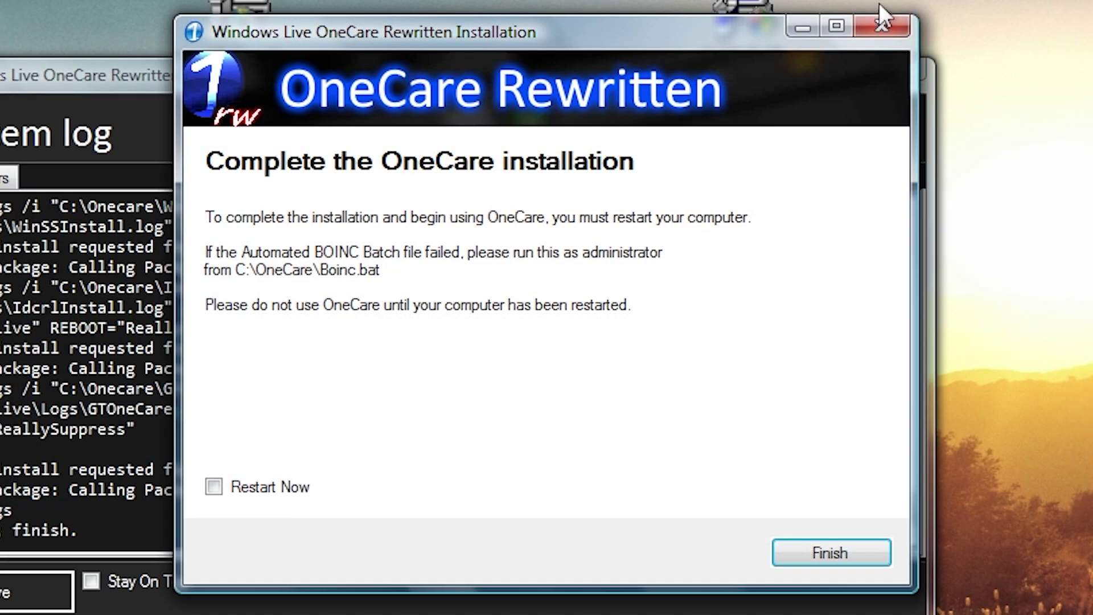
left_click(250, 489)
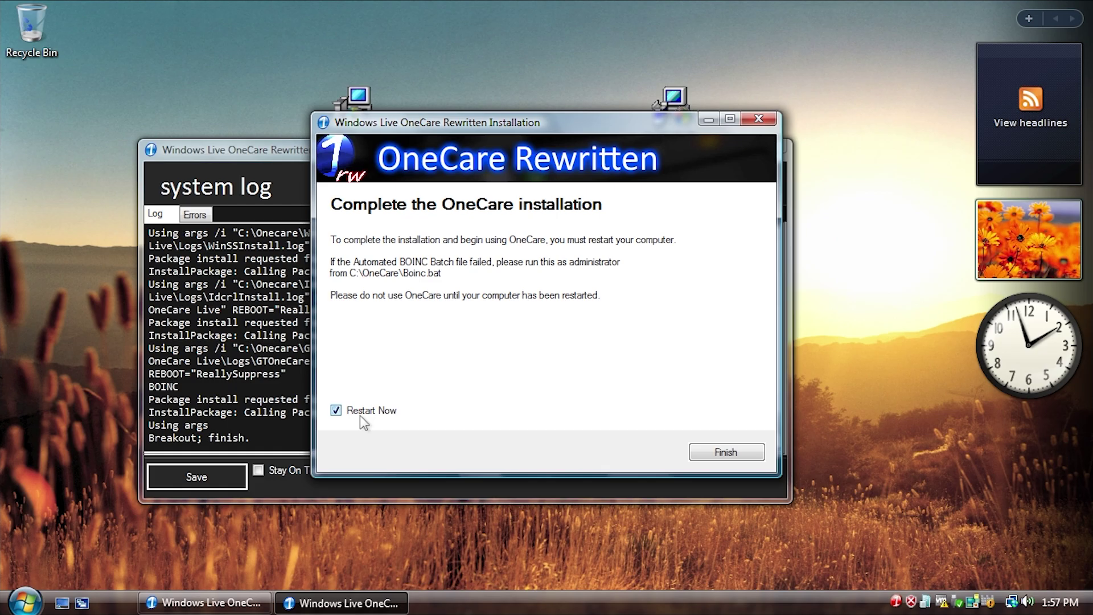
left_click(729, 452)
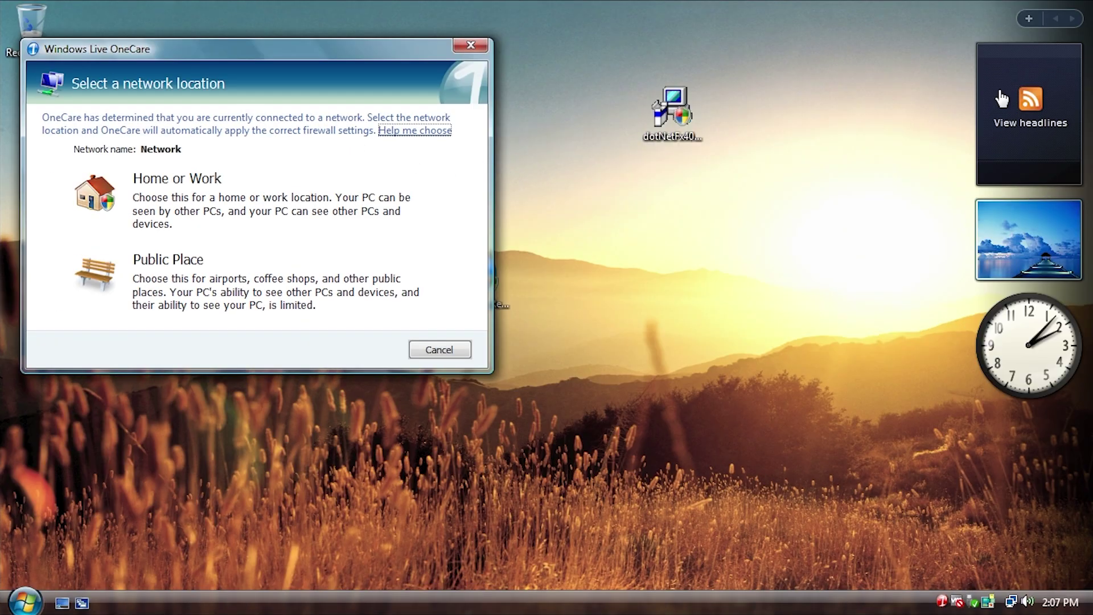
After reboot, set the network location to Home or Work and open OneCare's status window.
left_click_drag(285, 49, 512, 70)
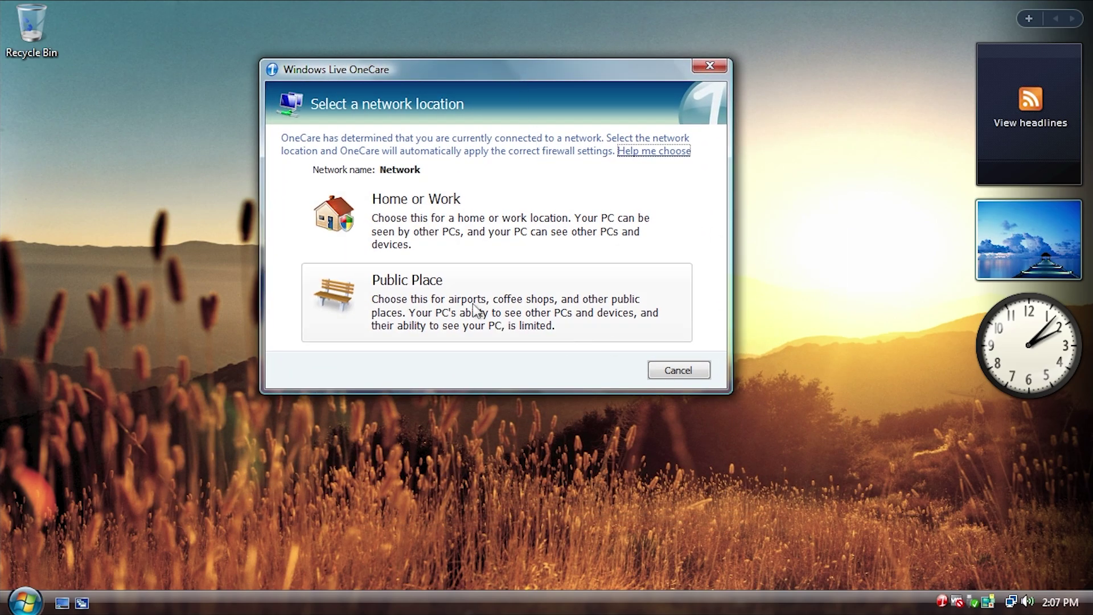
left_click(511, 329)
left_click(541, 249)
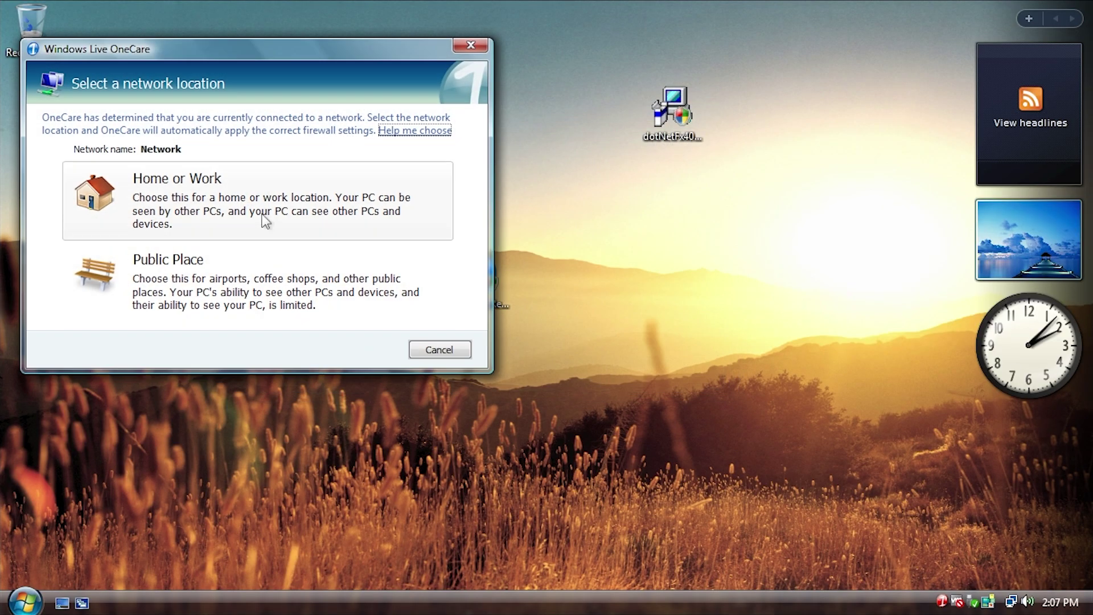
left_click(249, 212)
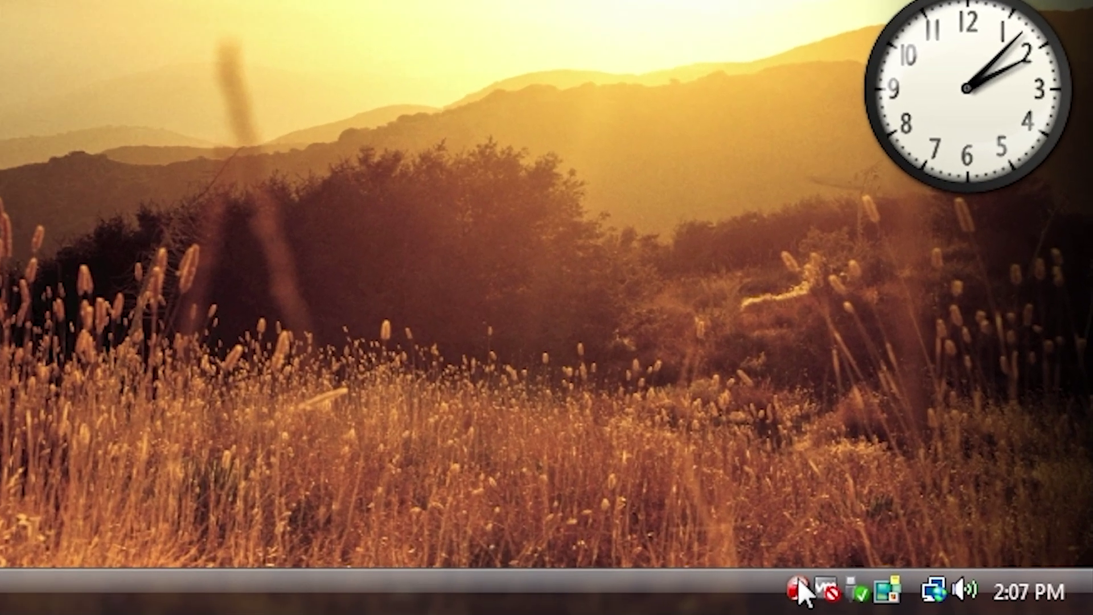
mouse_move(943, 601)
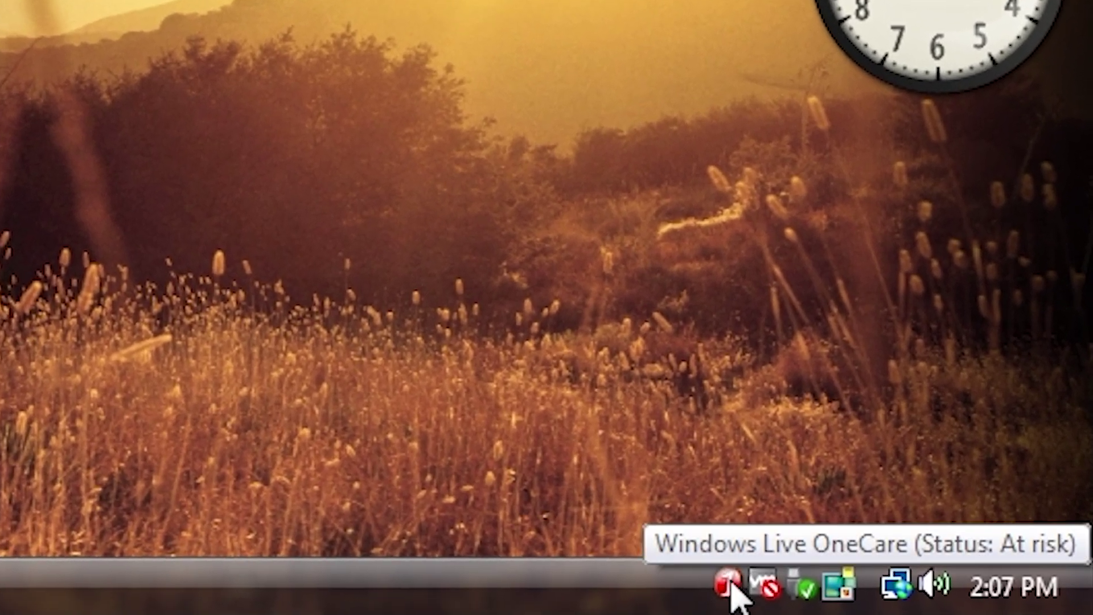
double_click(731, 586)
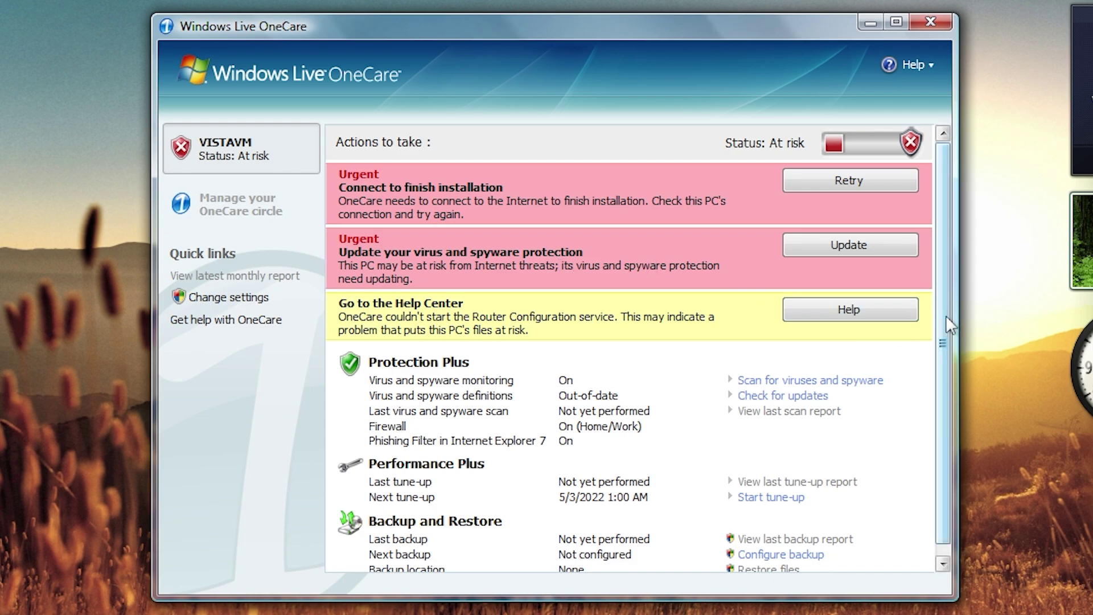
Start a Complete Scan, cancel it with Yes, and close the cancelled-scan report.
scroll(948, 323, "down", 1)
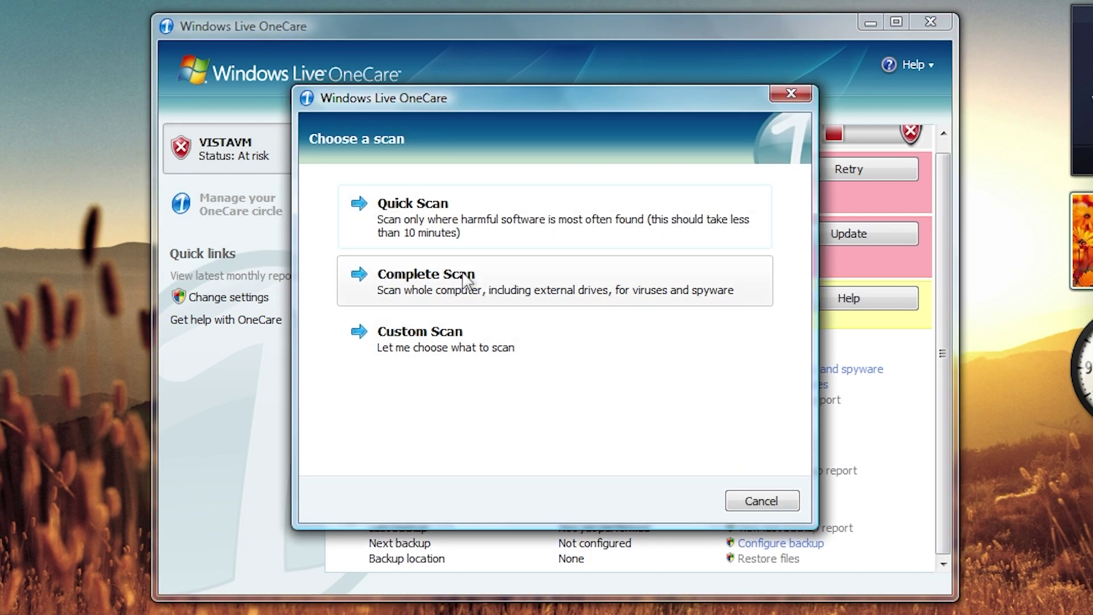
left_click(481, 234)
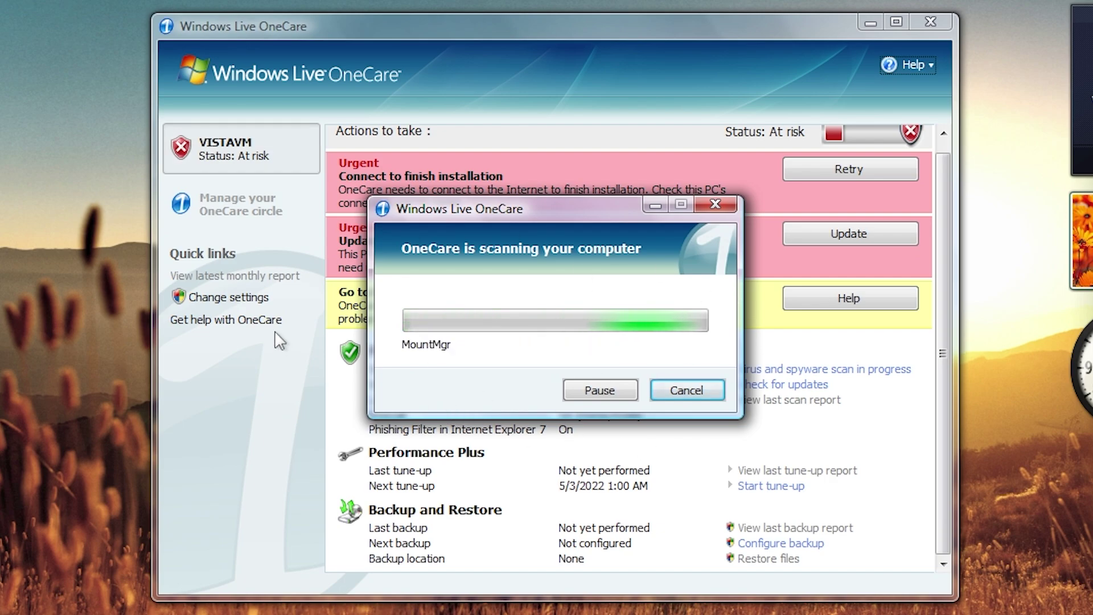
left_click(709, 392)
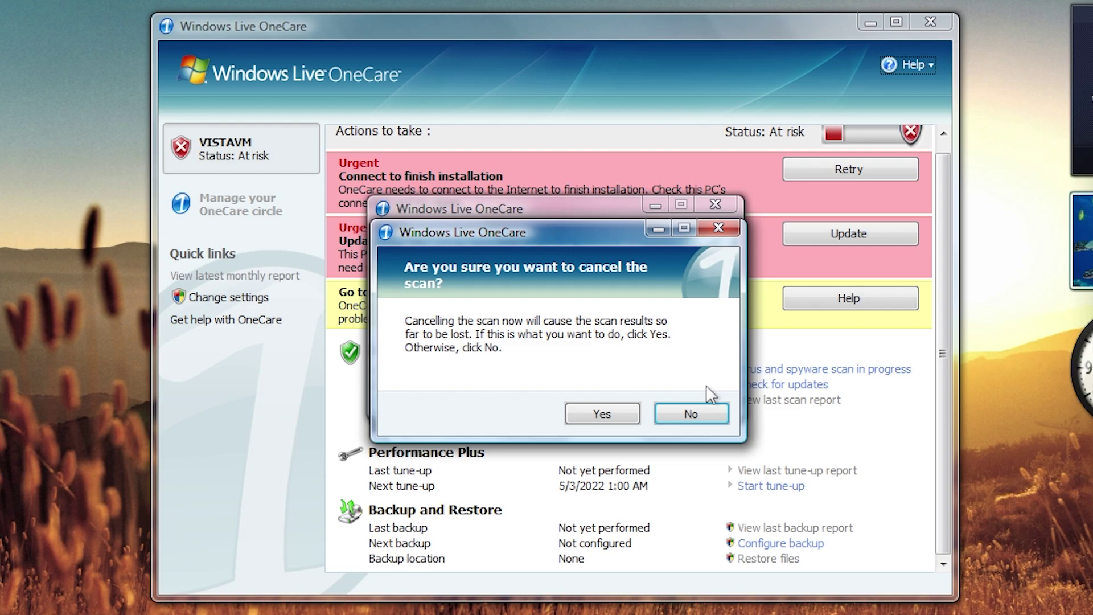
left_click(602, 415)
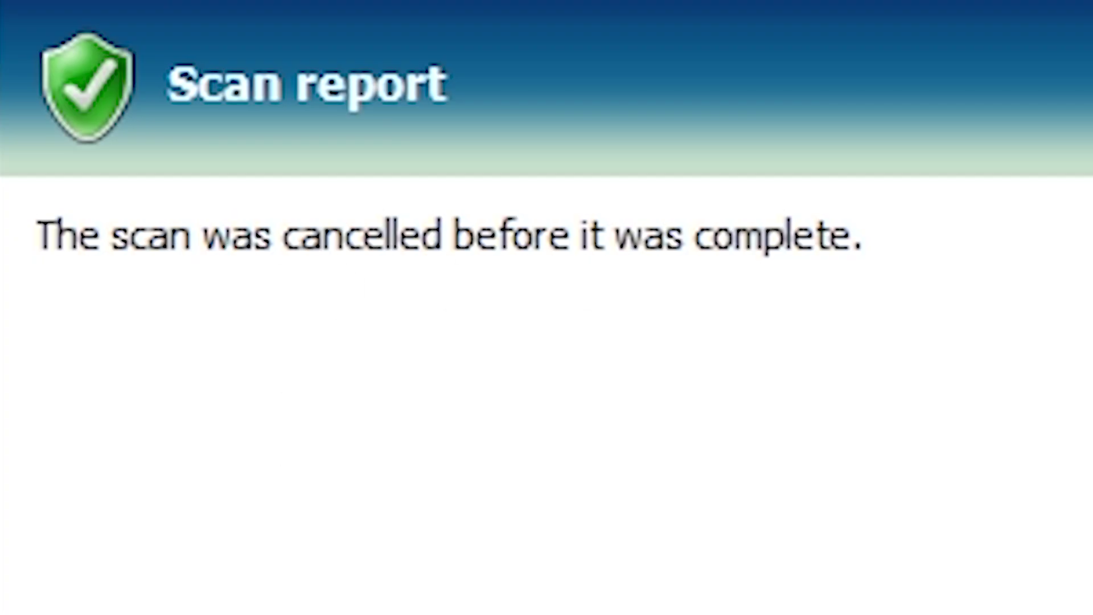
left_click(769, 421)
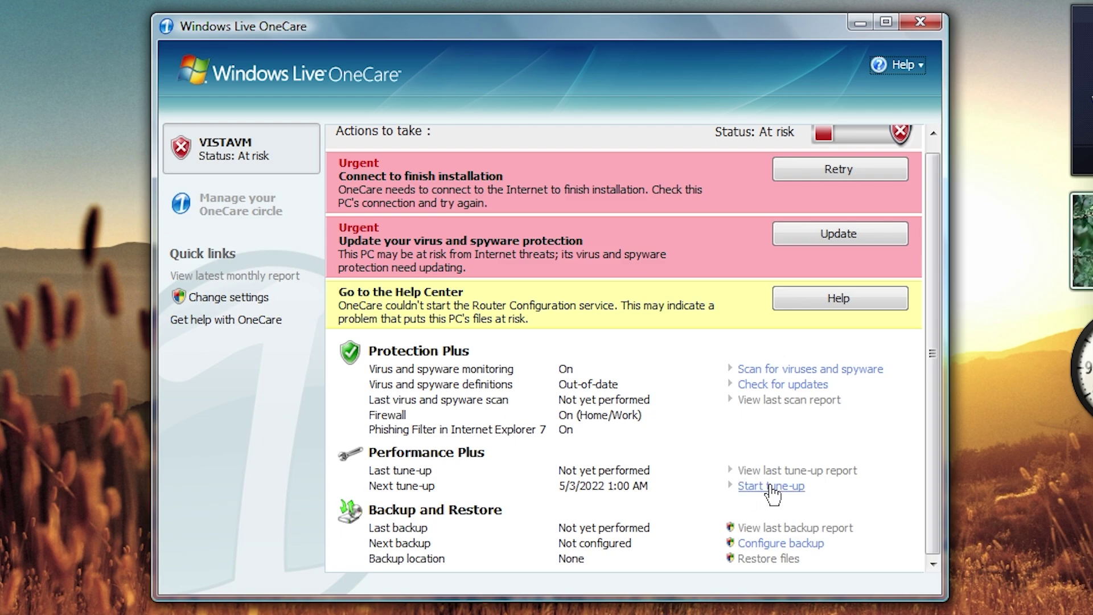
Start a tune-up under Performance Plus and let it complete.
left_click(770, 487)
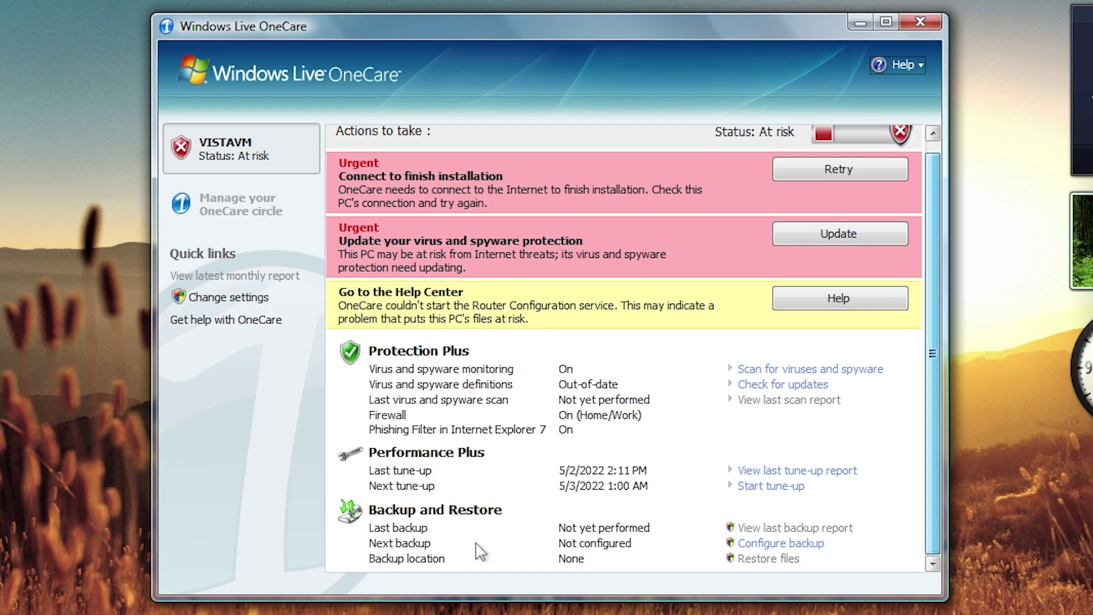
Attempt Configure backup, approve UAC, and dismiss the backup-cannot-start error.
left_click(760, 543)
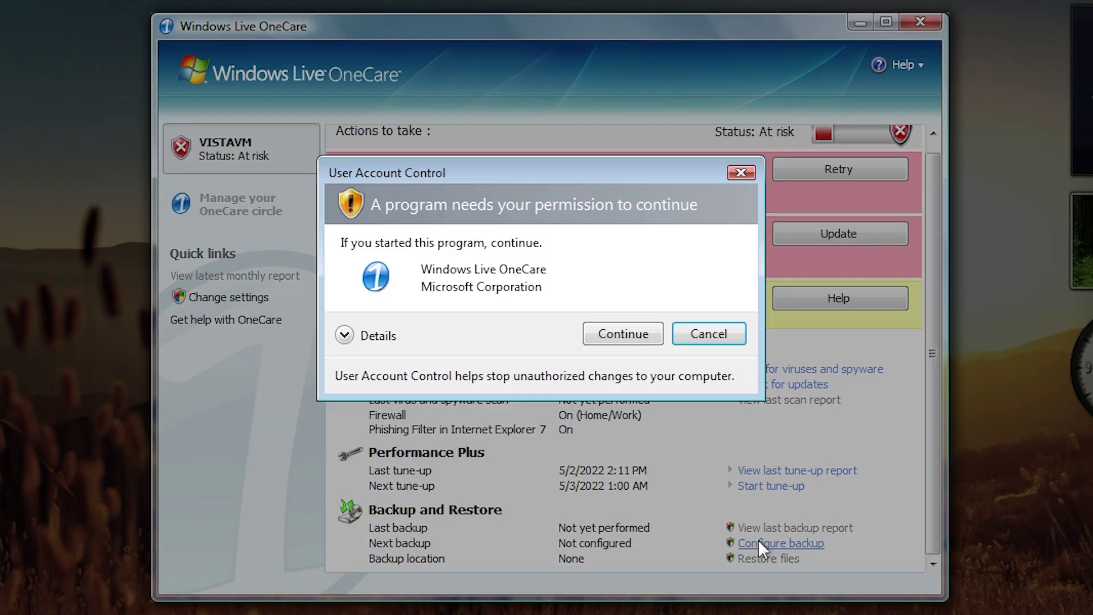
left_click(624, 330)
left_click(706, 370)
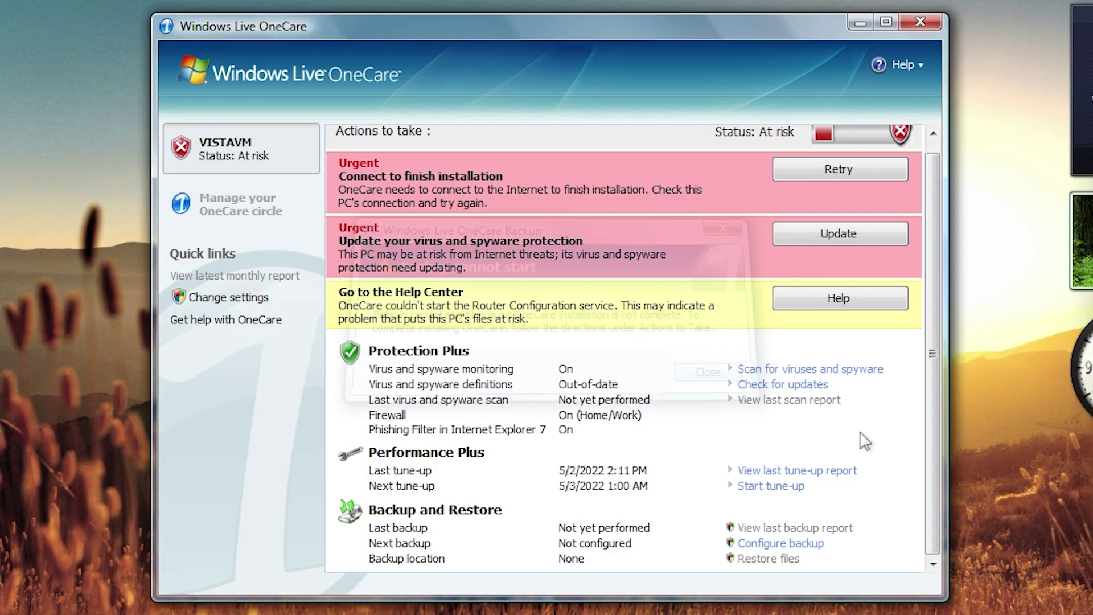
Check version 2.0.2392.4 in Help > About, close it, and open Questions and answers help.
left_click(910, 71)
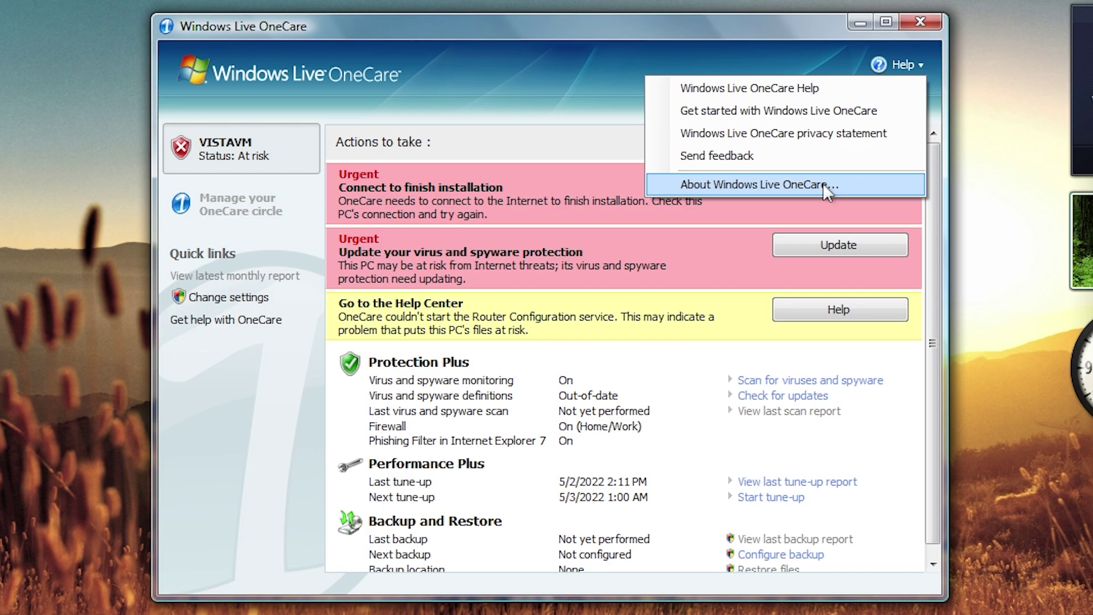
left_click(822, 183)
left_click_drag(617, 149, 687, 159)
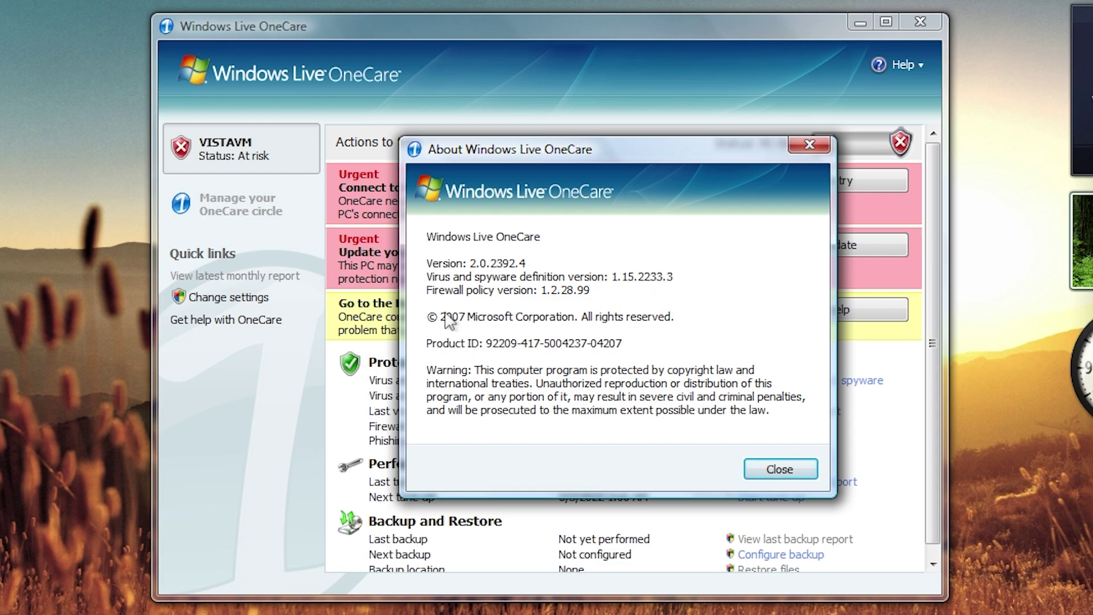
left_click(777, 470)
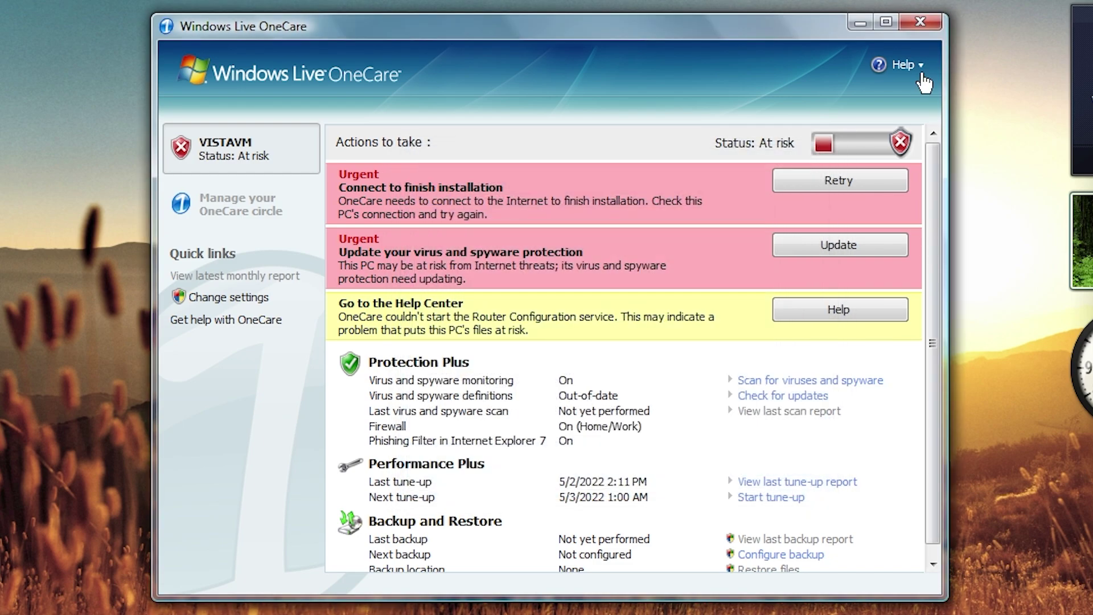
left_click(911, 68)
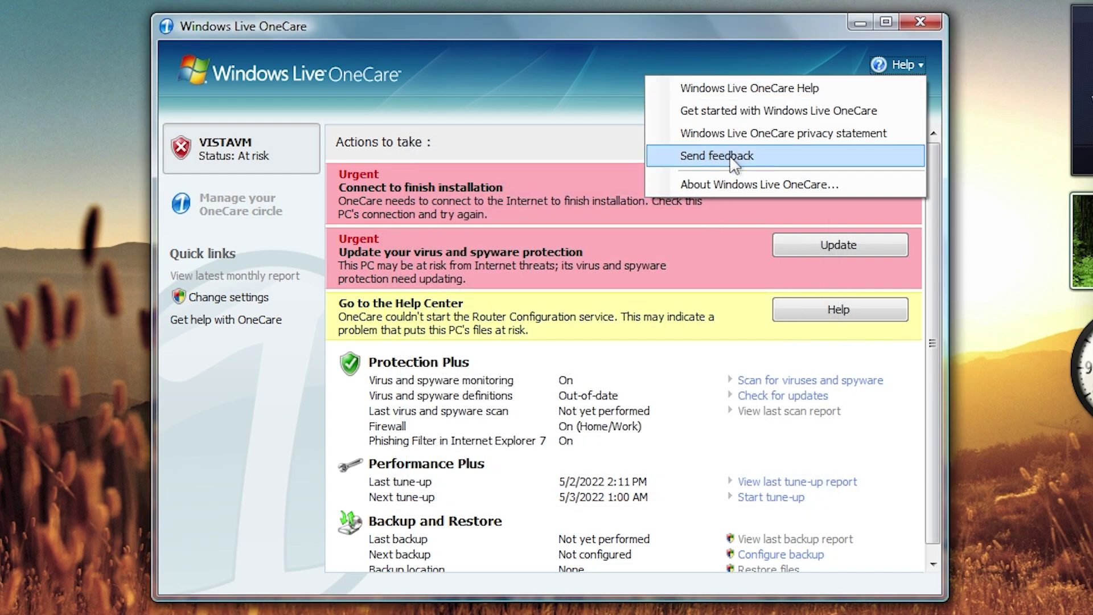
left_click(735, 93)
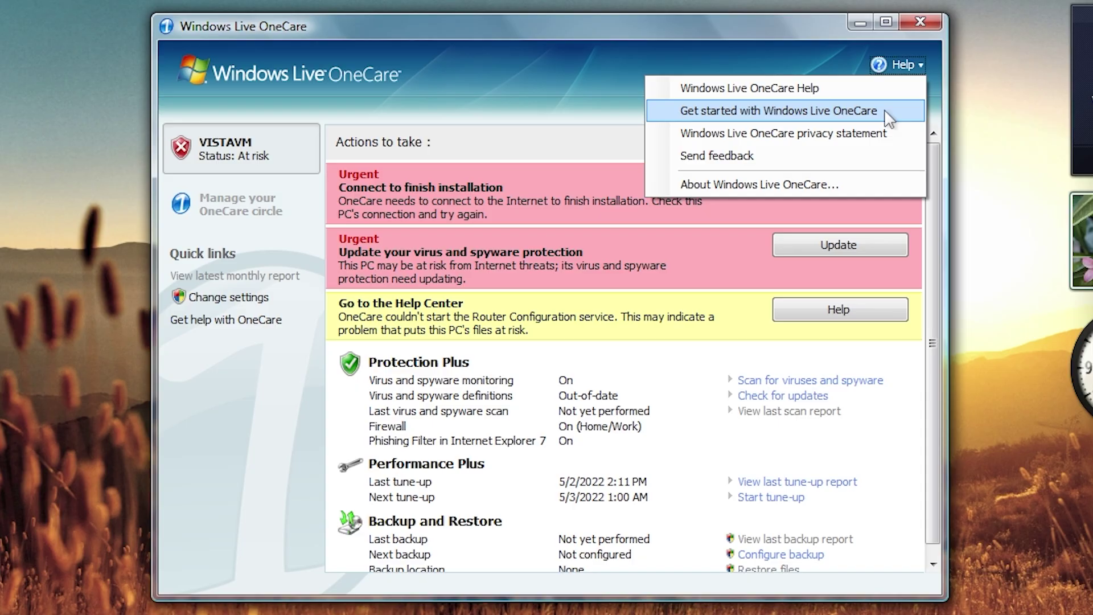
Try the OneCare getting started guide and dismiss the resulting cannot-perform error.
left_click(886, 111)
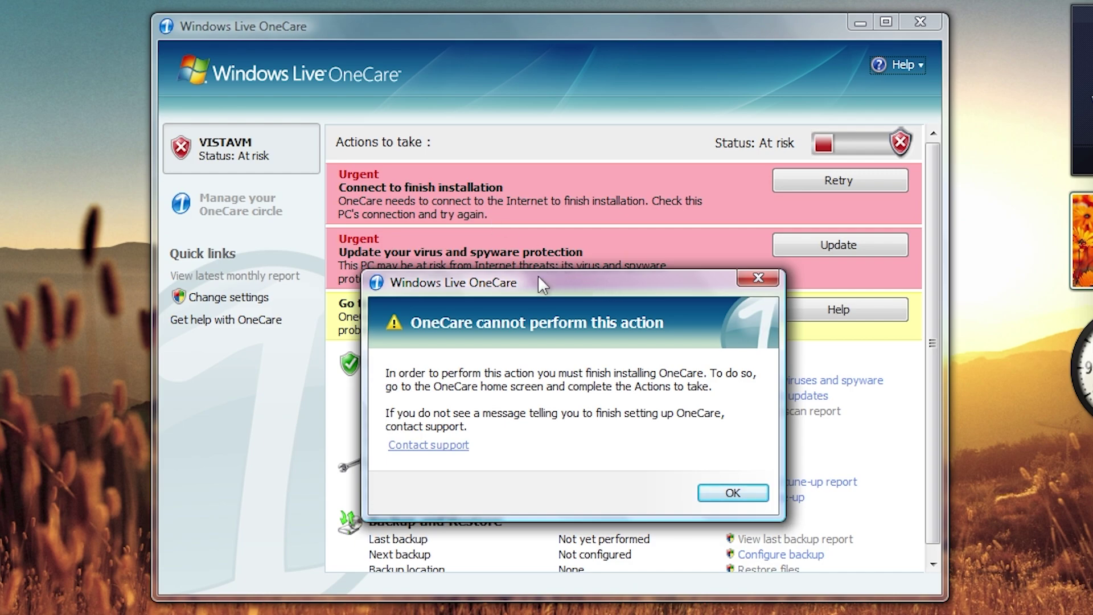
left_click_drag(539, 277, 453, 98)
left_click(651, 320)
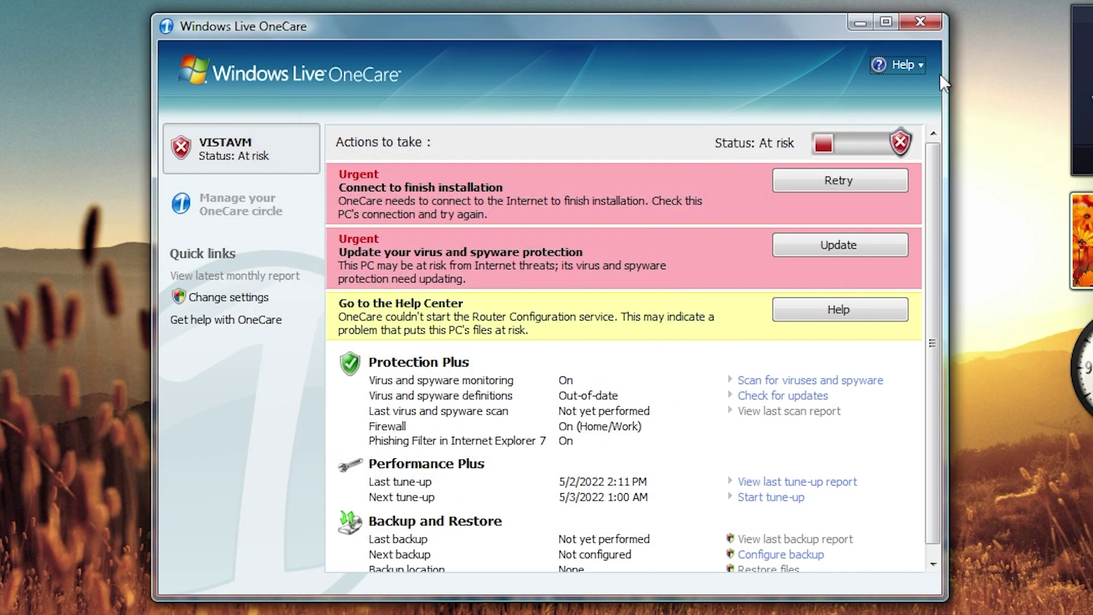
Try the Help menu's privacy statement and Send feedback items, dismissing each cannot-perform error.
left_click(898, 65)
left_click(797, 137)
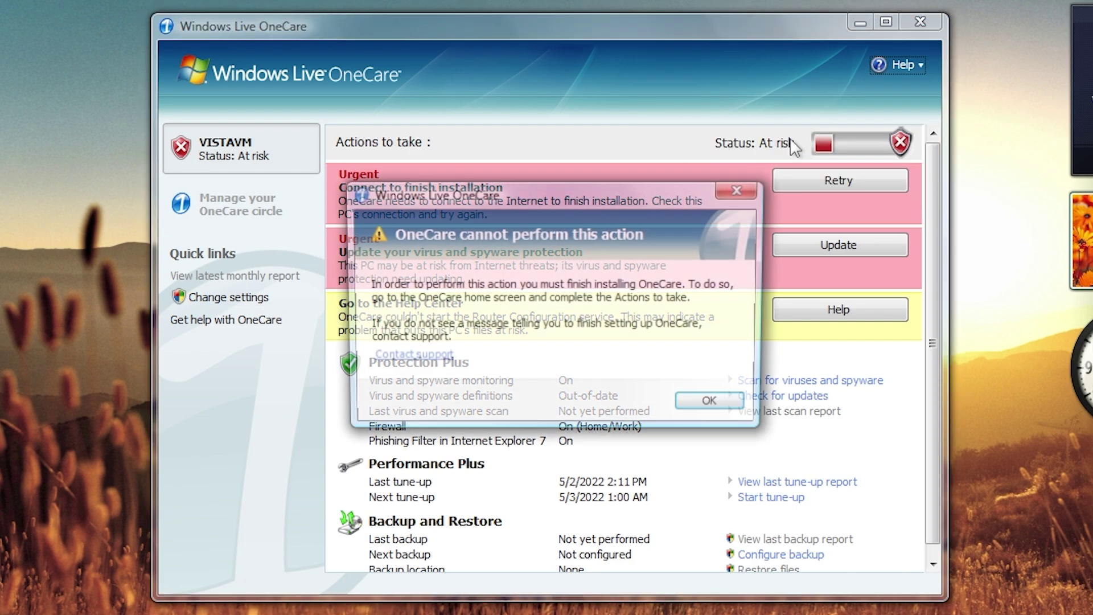
left_click(713, 404)
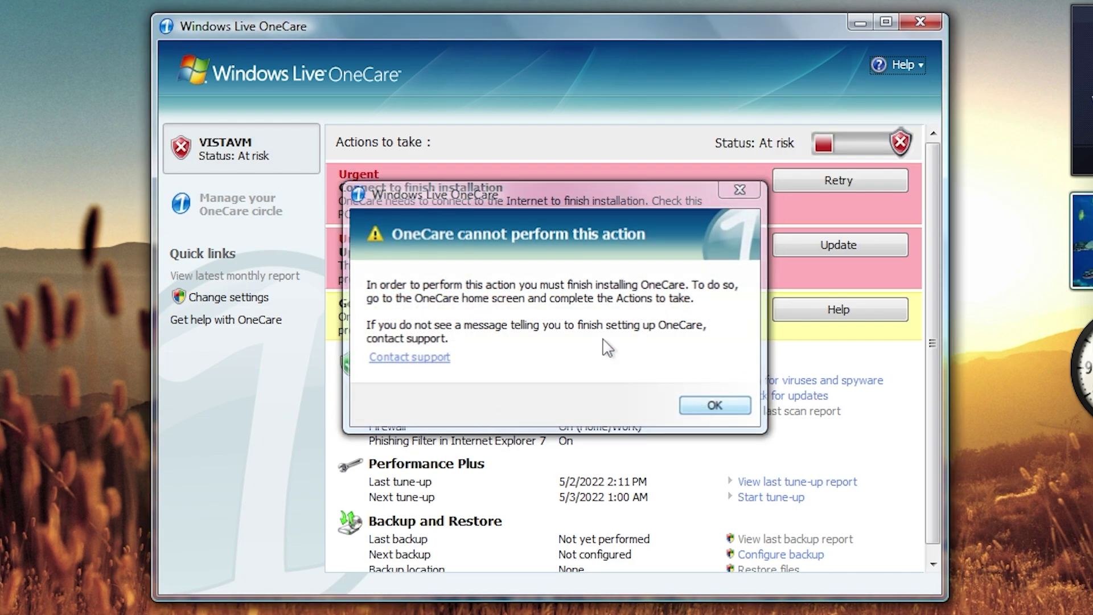
left_click(908, 66)
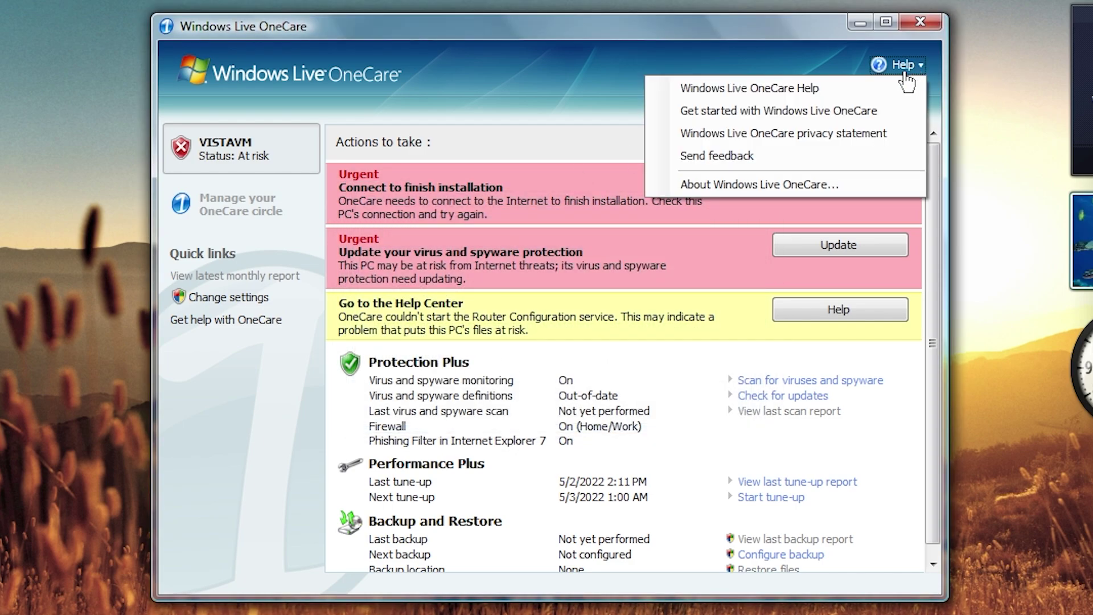
left_click(841, 155)
left_click(743, 405)
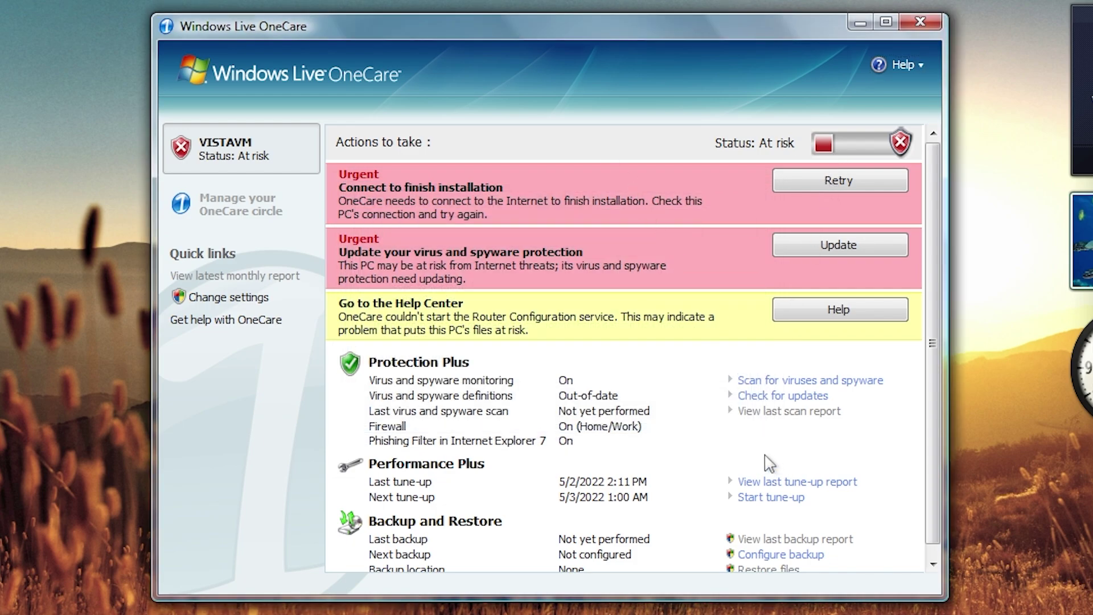
Open OneCare settings with UAC permission, centre the window, and view firewall configuration and advanced settings.
left_click(210, 296)
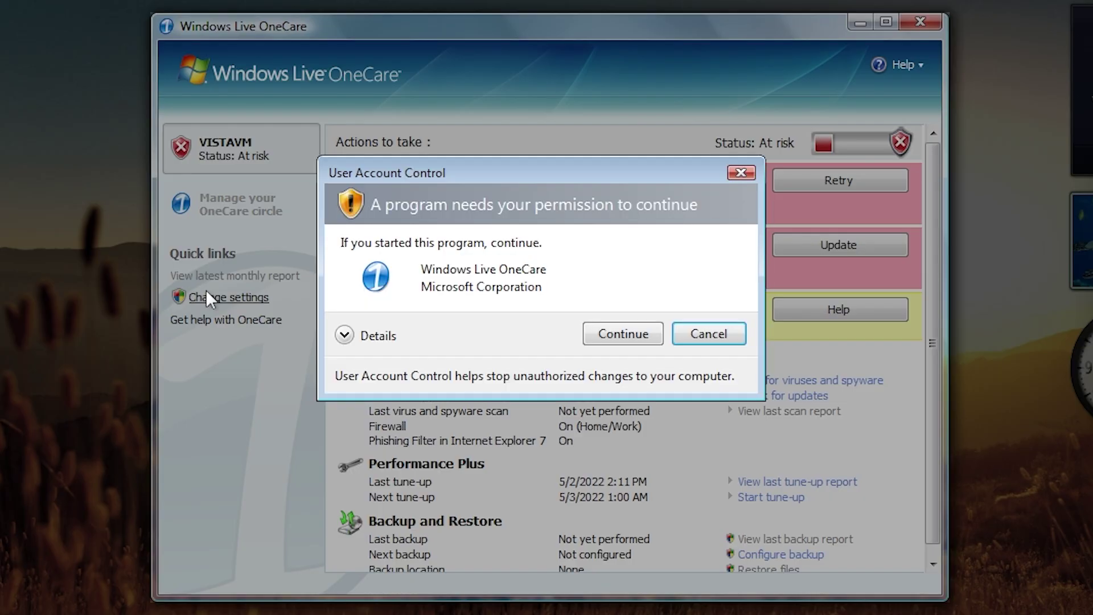
left_click(598, 333)
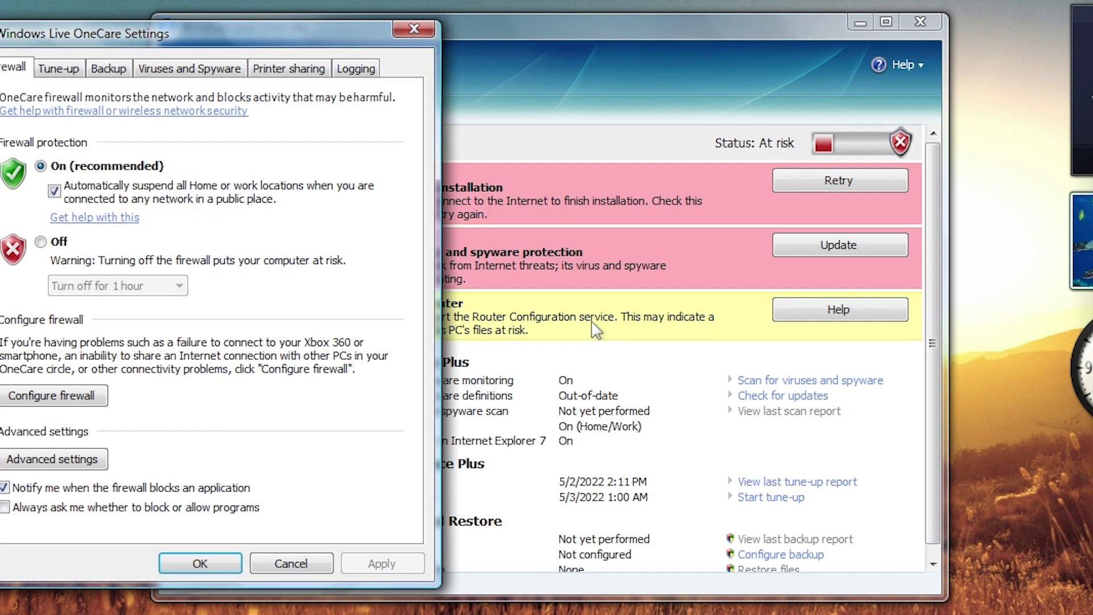
left_click_drag(142, 35, 486, 39)
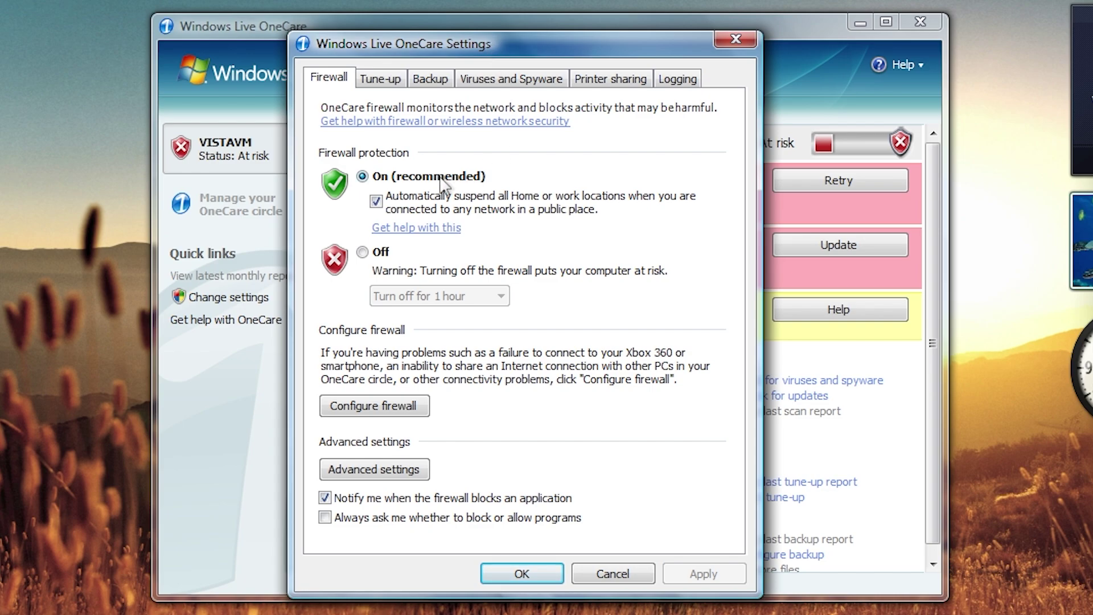
left_click(380, 403)
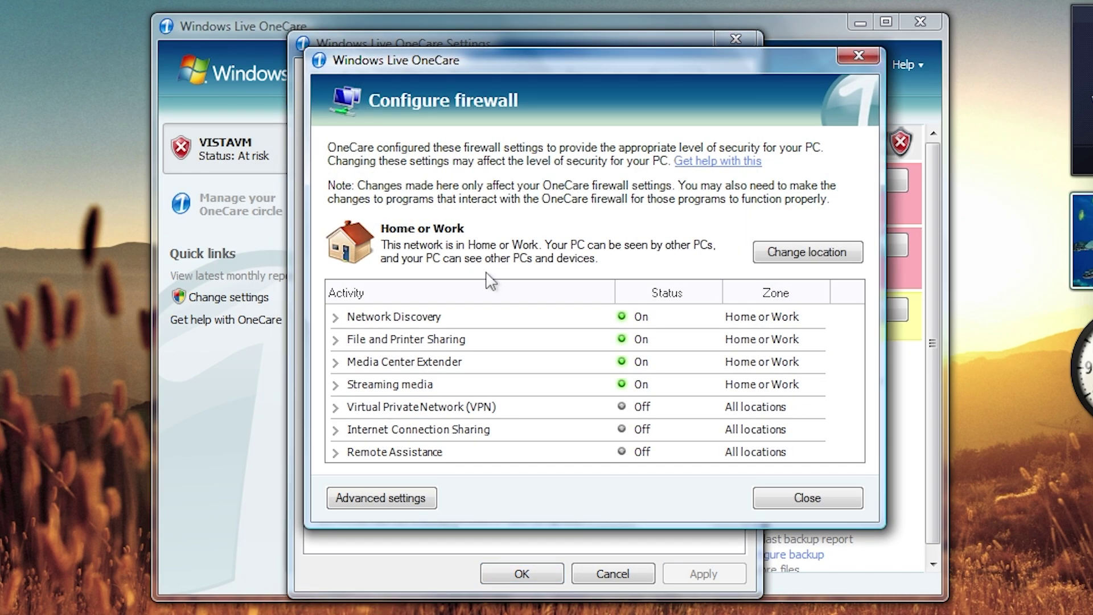
left_click(401, 498)
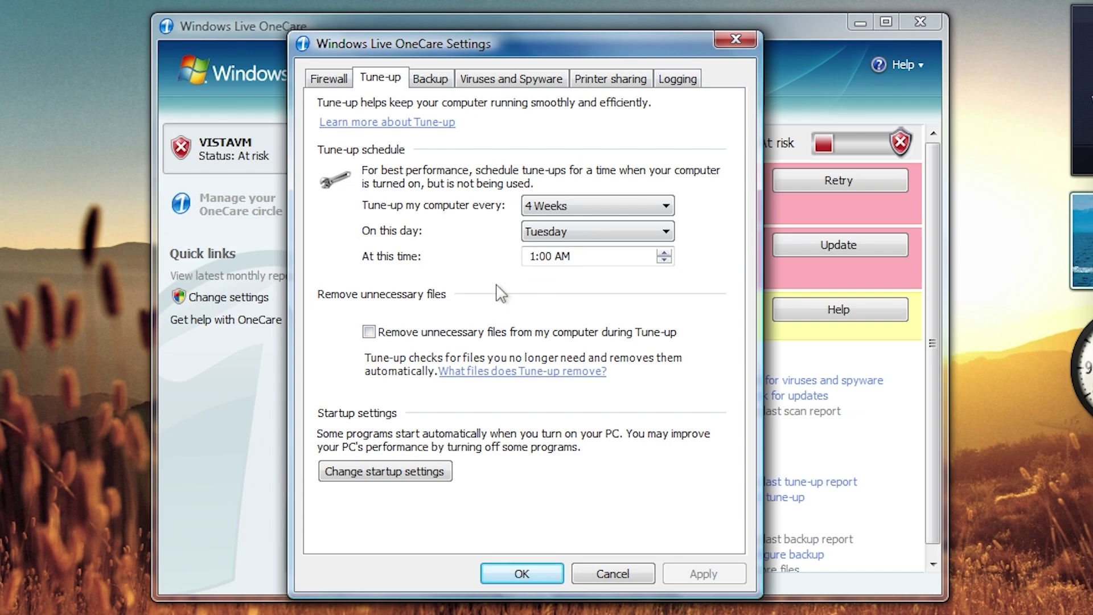
Switch virus and spyware monitoring to Off and apply the change.
left_click(419, 84)
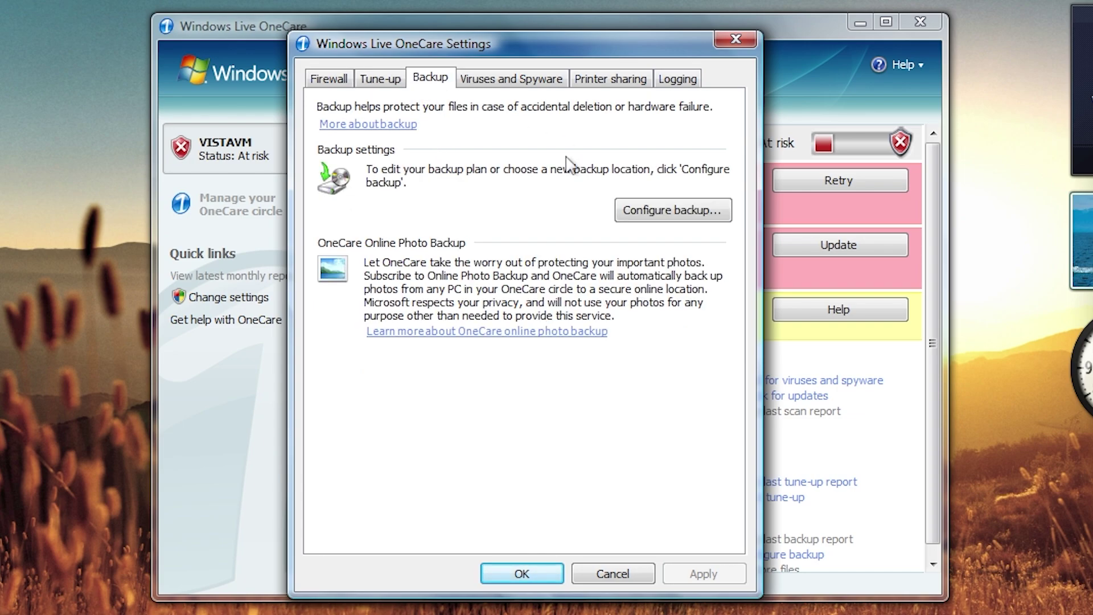
left_click(478, 85)
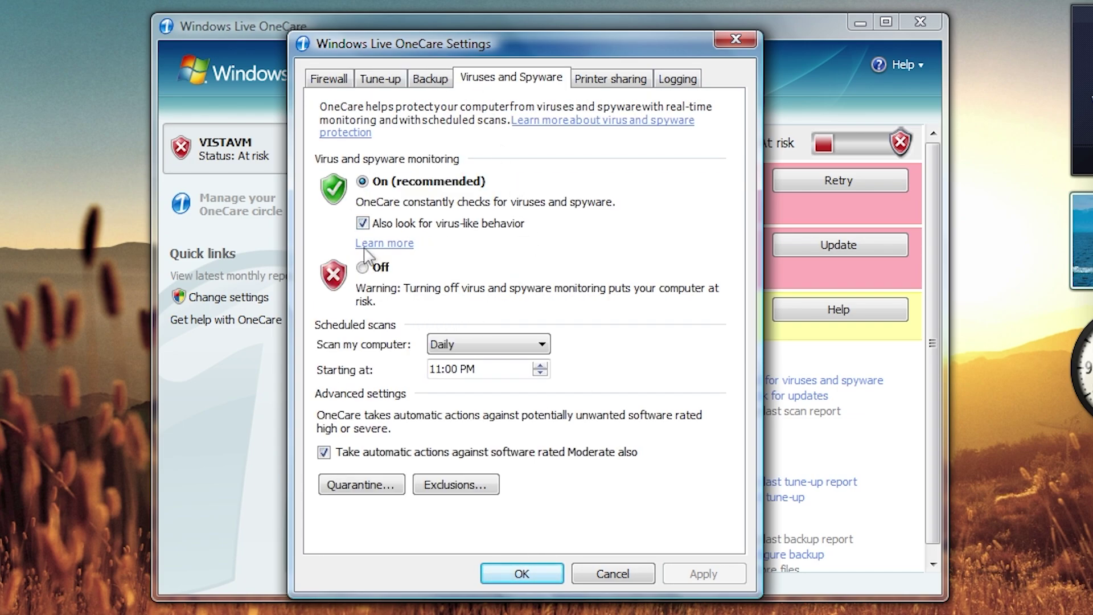
left_click(363, 268)
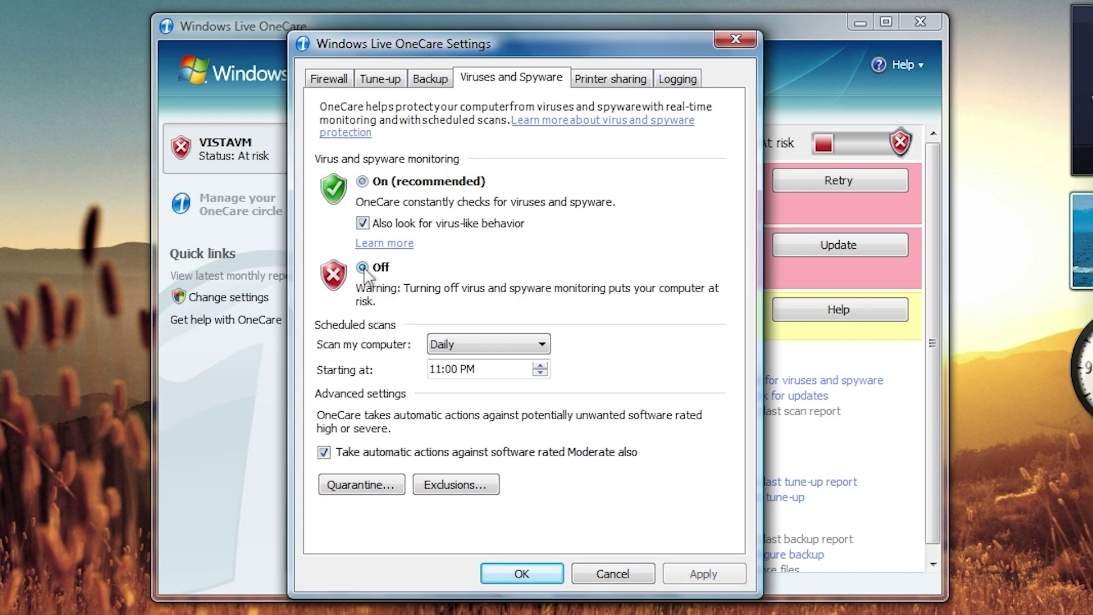
left_click(691, 572)
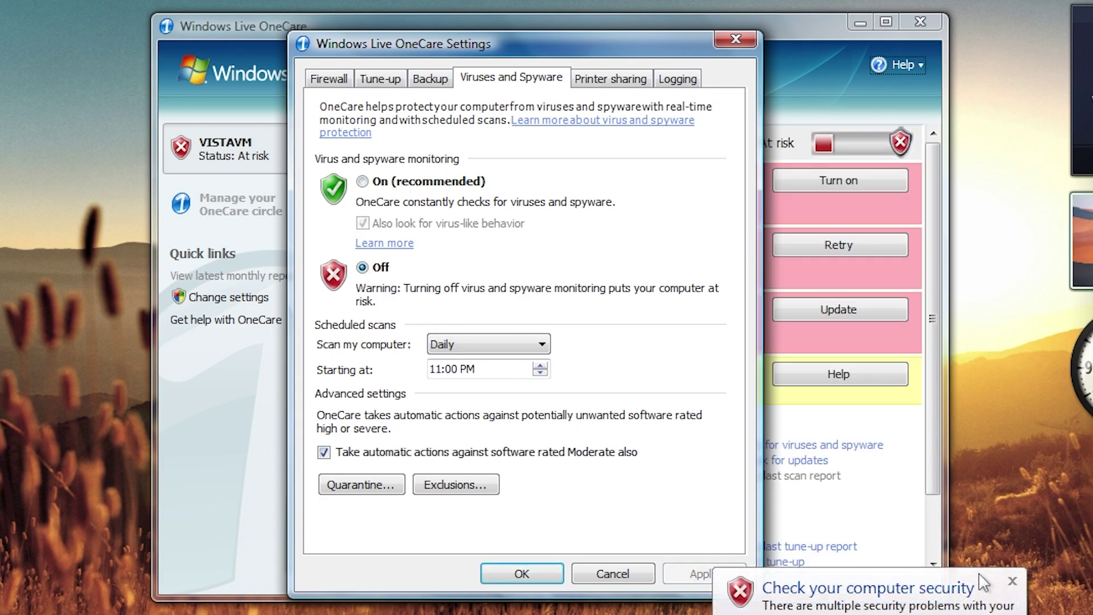
Look over Printer sharing, then create a OneCare support log from the Logging tab.
left_click(626, 84)
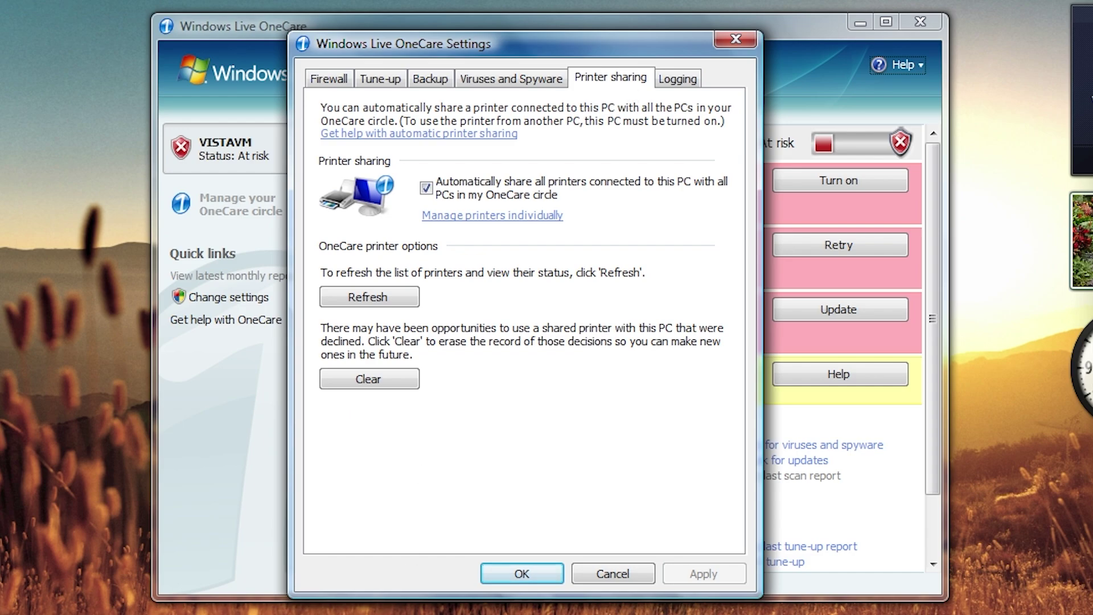
left_click(675, 79)
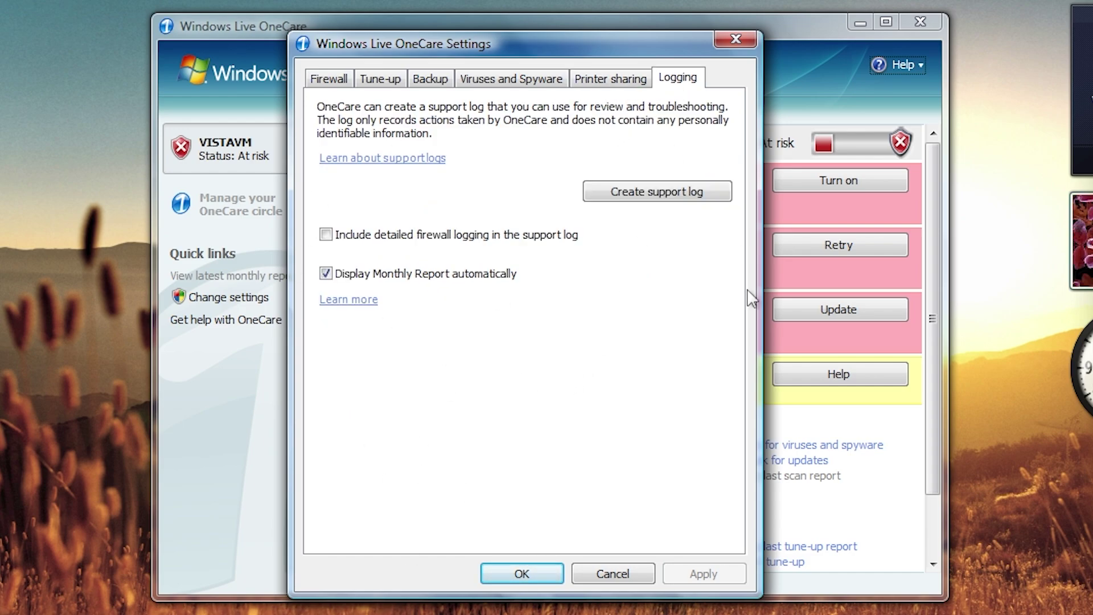
left_click(623, 196)
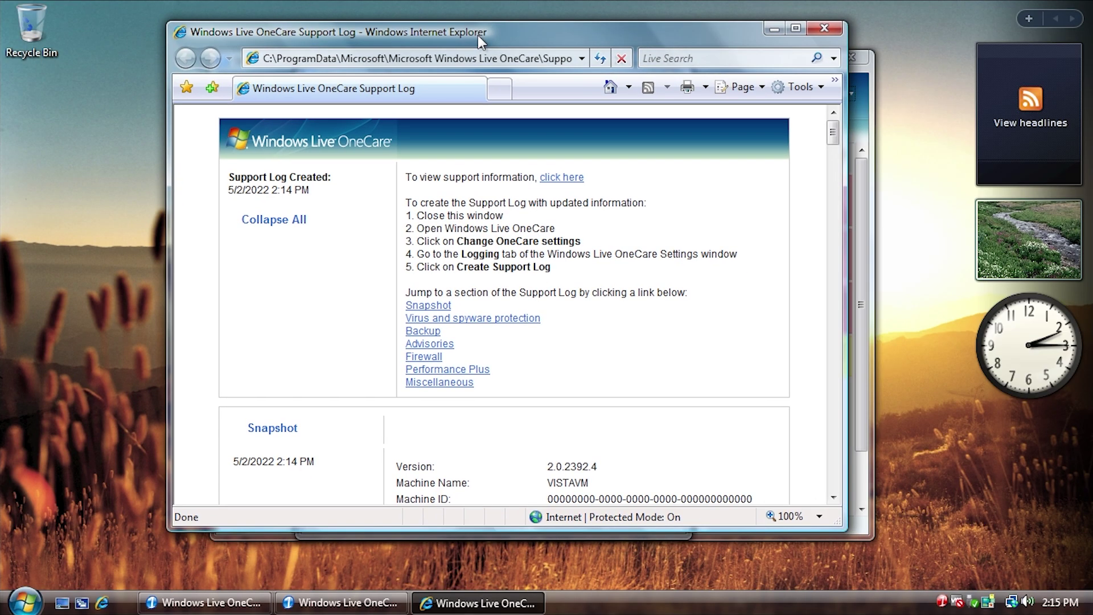
Maximize the support log in Internet Explorer, scroll its details, then restore and reposition the window.
left_click(796, 28)
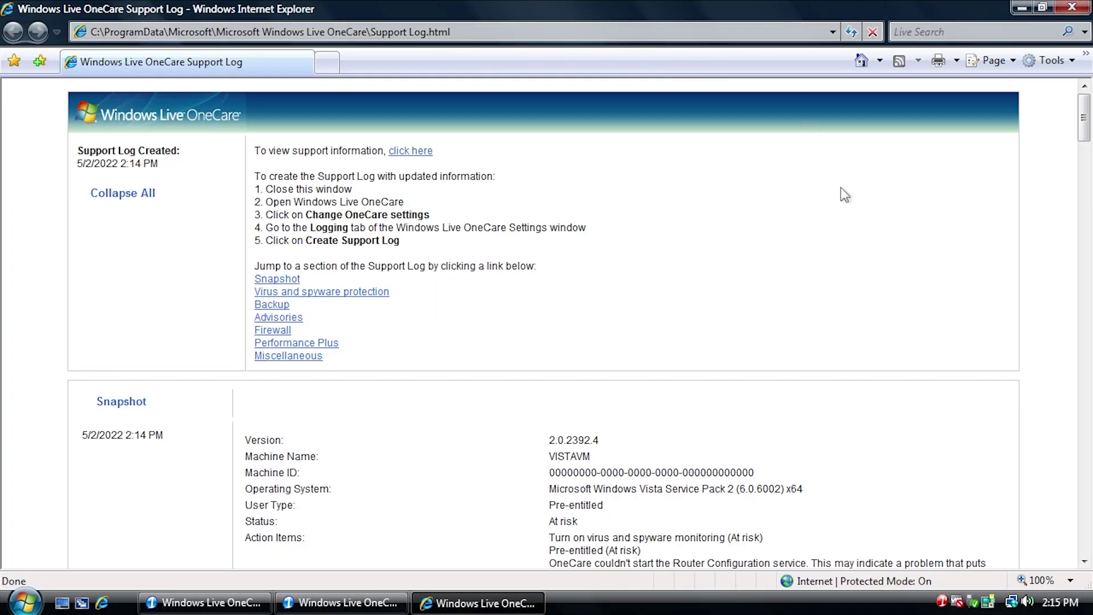
left_click_drag(1088, 122, 212, 358)
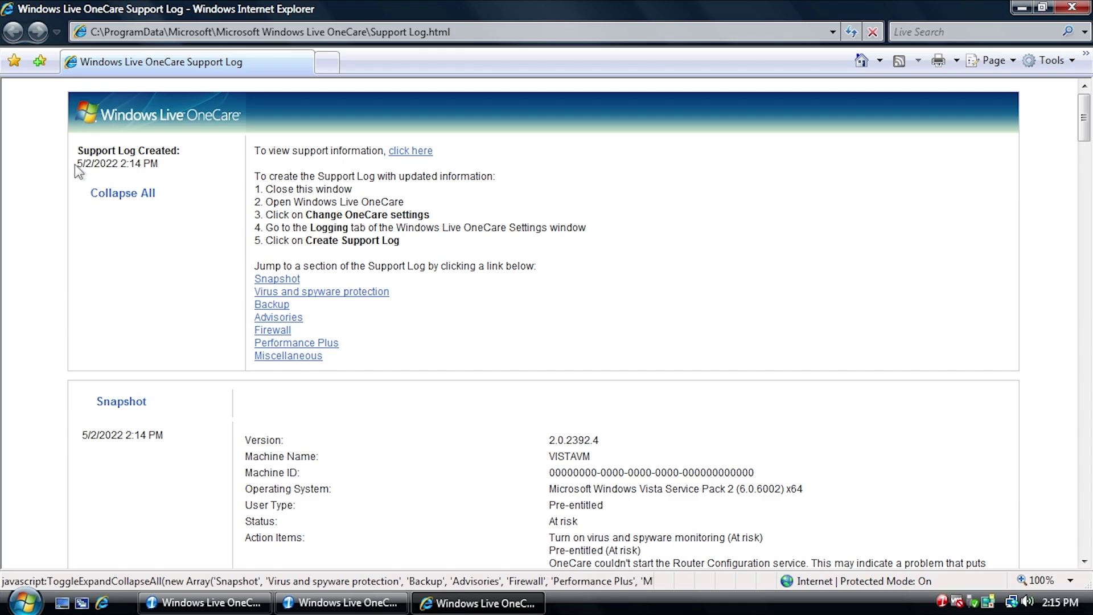
key("alt+space")
key("r")
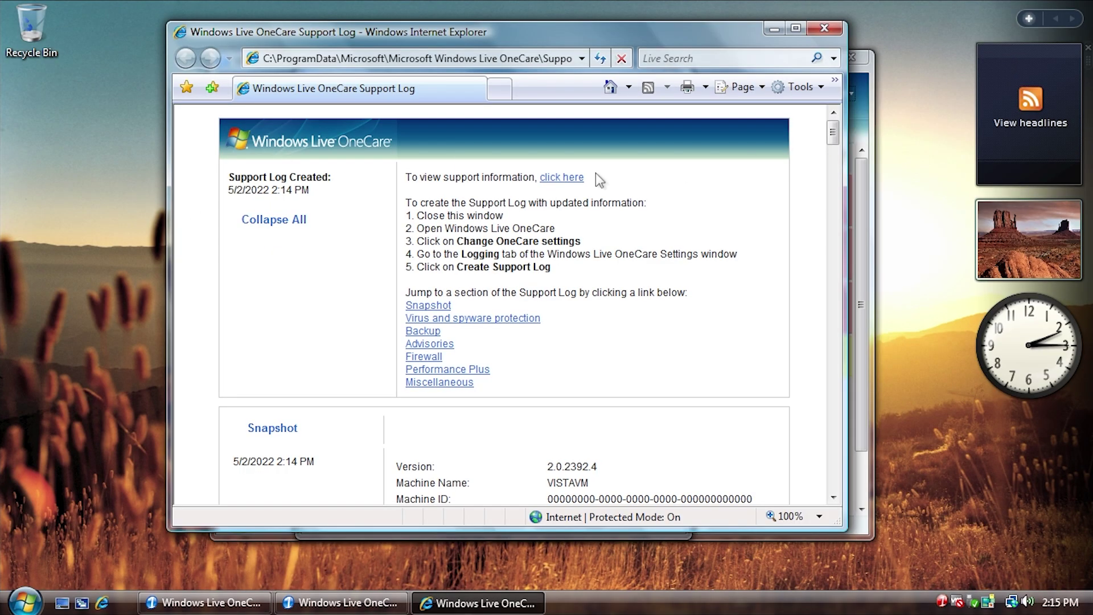
left_click_drag(618, 39, 531, 55)
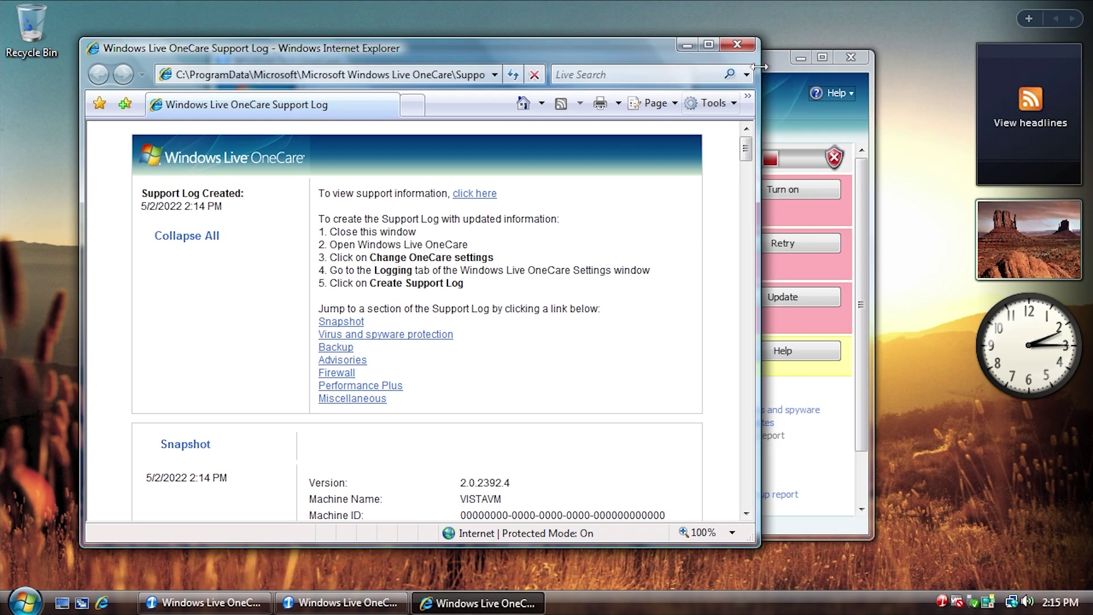
Close the support log, the OneCare Settings dialog and the OneCare main window.
left_click(739, 42)
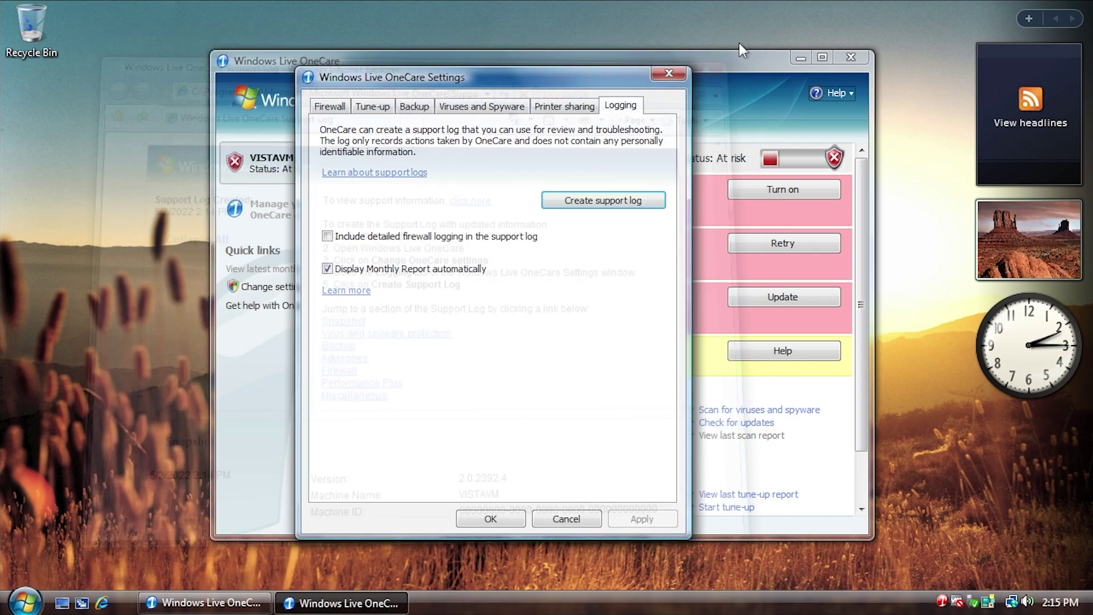
left_click(663, 73)
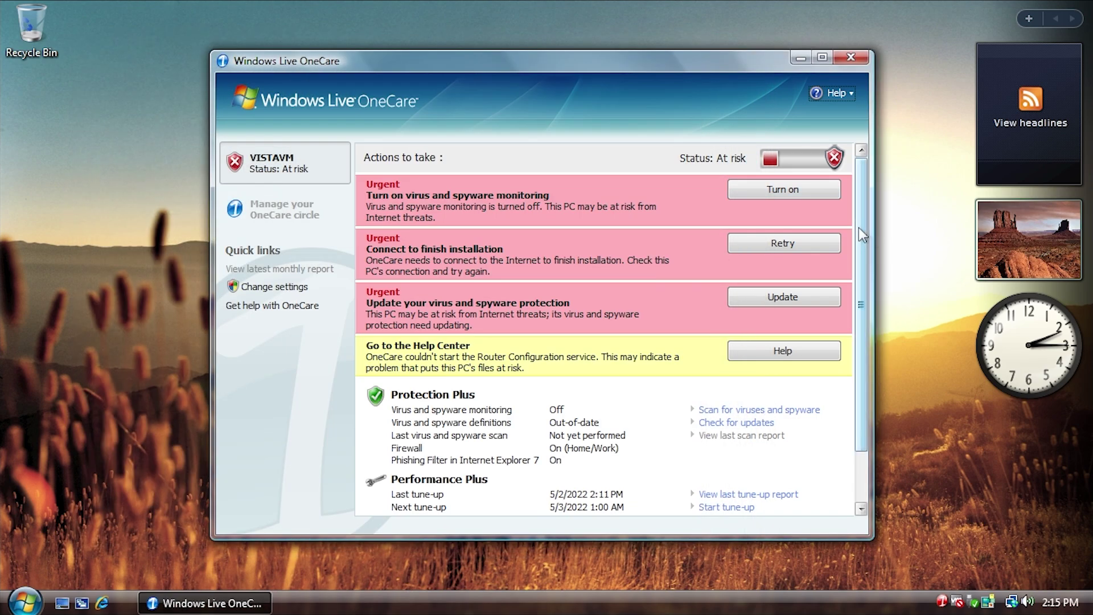
left_click_drag(862, 238, 797, 40)
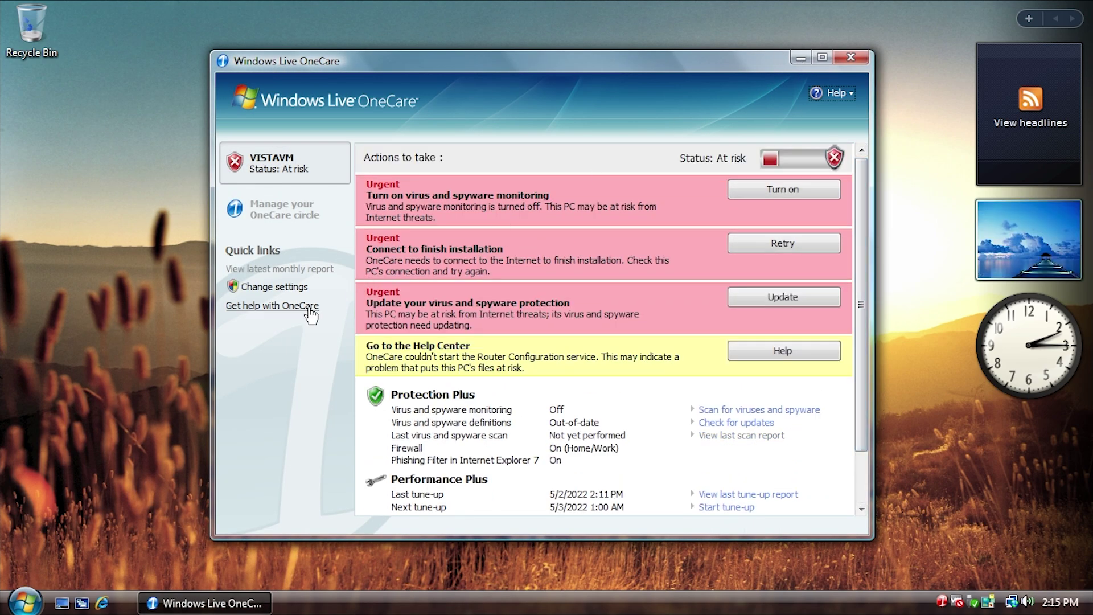
left_click_drag(862, 246, 823, 110)
left_click(845, 63)
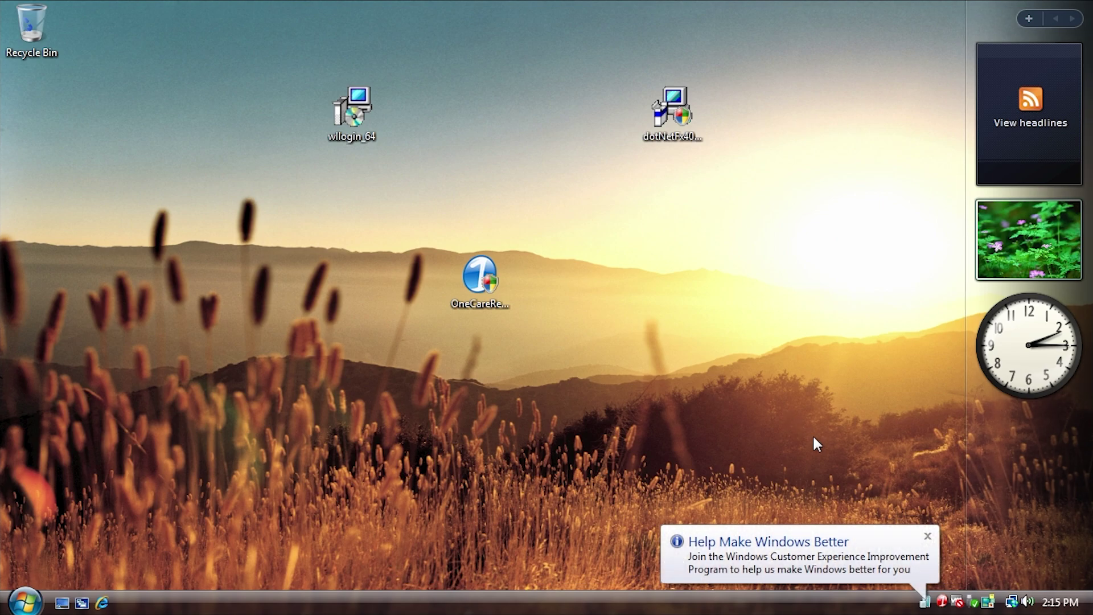
Dismiss the Help Make Windows Better notice and clear the desktop icon selection.
left_click(927, 536)
left_click_drag(802, 71, 205, 353)
left_click(231, 358)
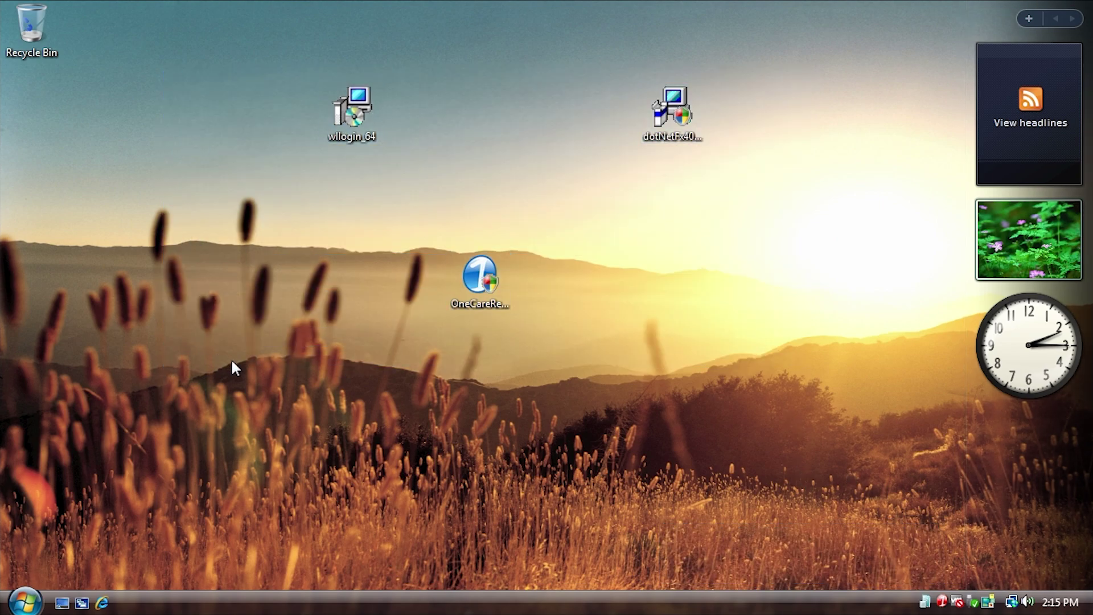
mouse_move(1088, 319)
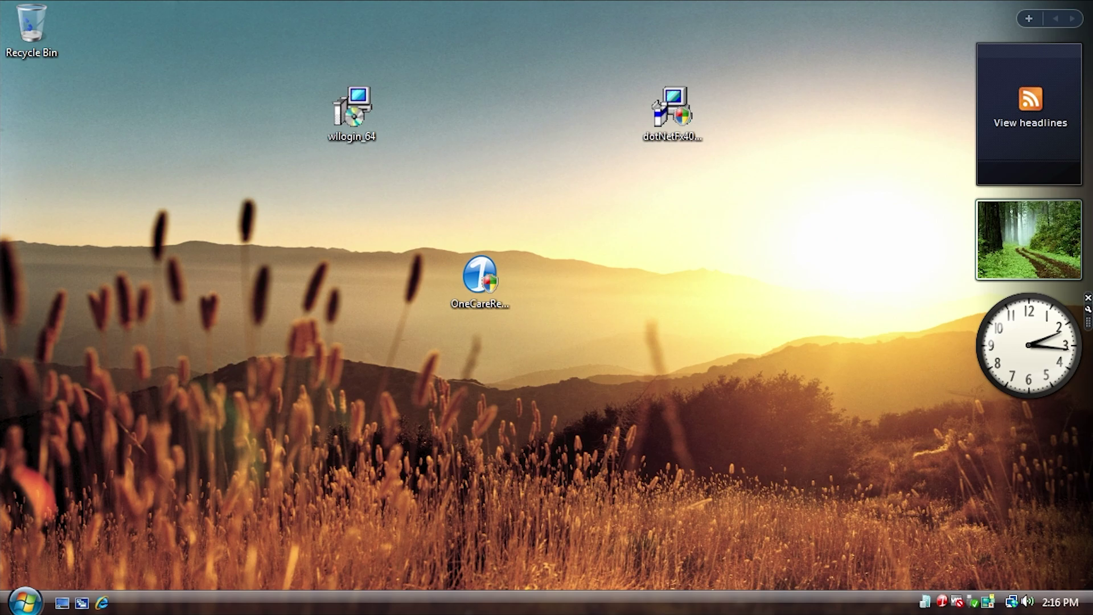